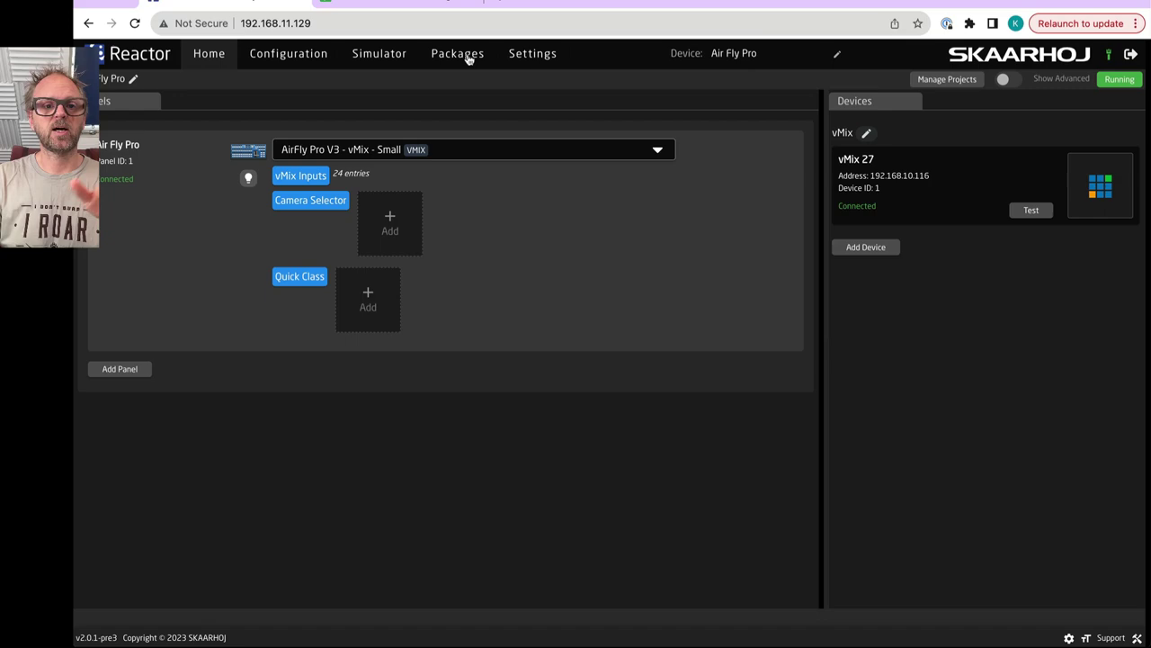
- Show the Air Fly Pro panel in the Reactor simulator, then switch to vMix
left_click(376, 54)
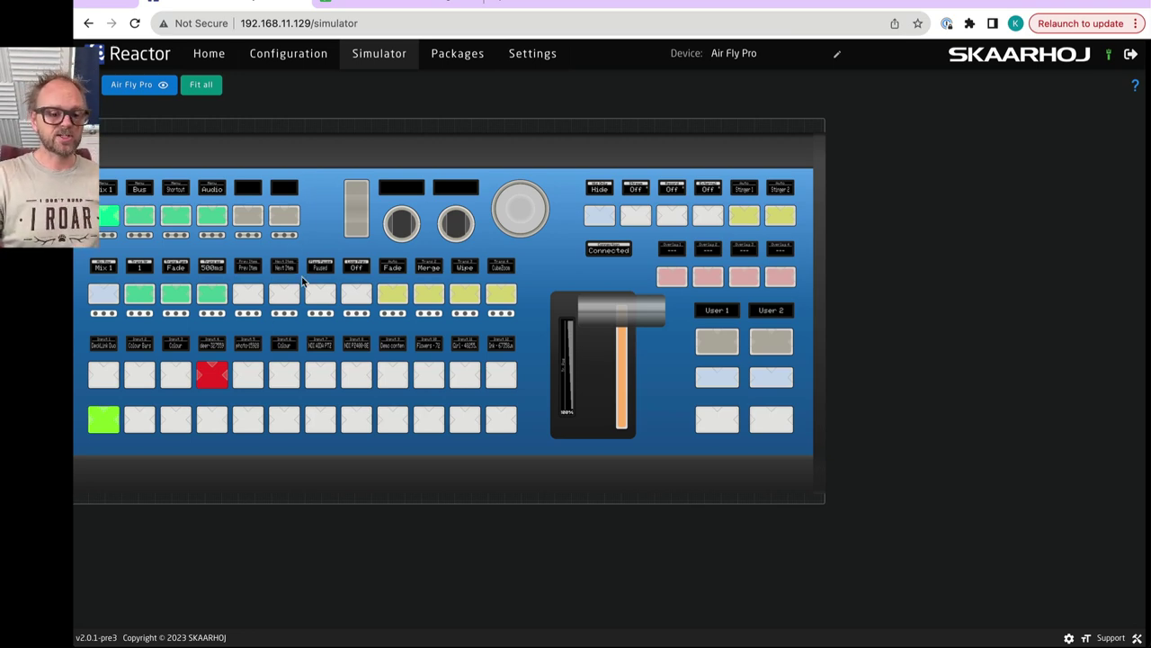
key("super+Tab")
key("super+Tab")
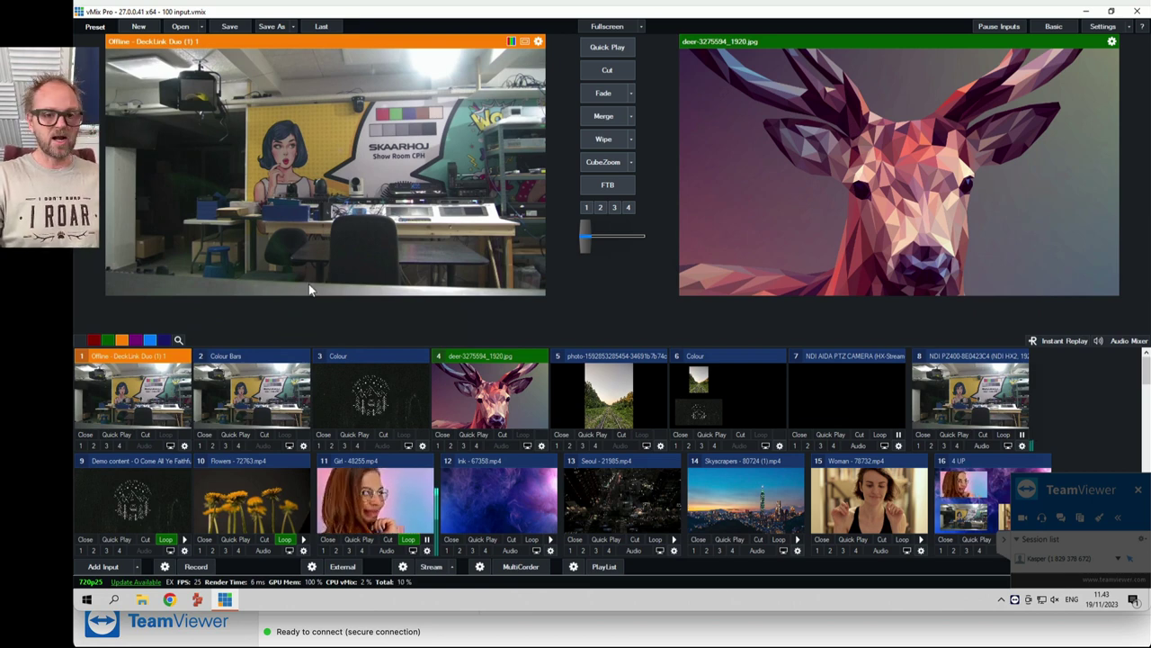
- Preview inputs 2 (Colour Bars), 3 (Colour), 4 (deer), then 1 (DeckLink Duo camera)
key("2")
key("3")
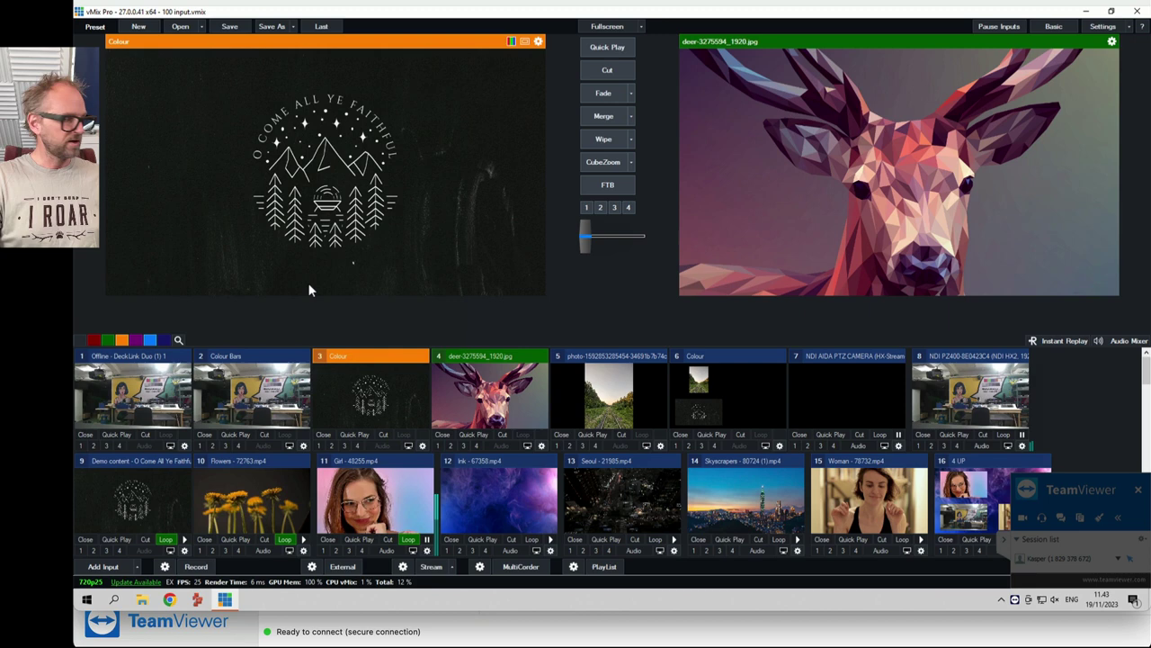
key("4")
key("1")
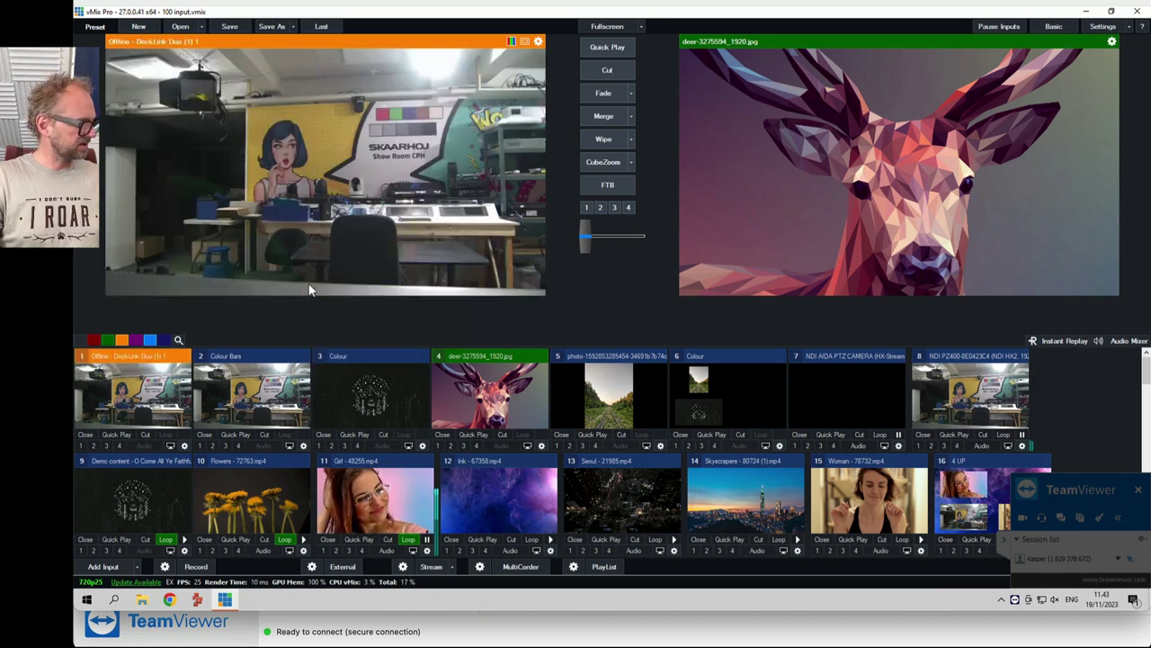
- Put DeckLink camera, Colour Bars, Colour and the deer image on program, then back to Reactor
key("space")
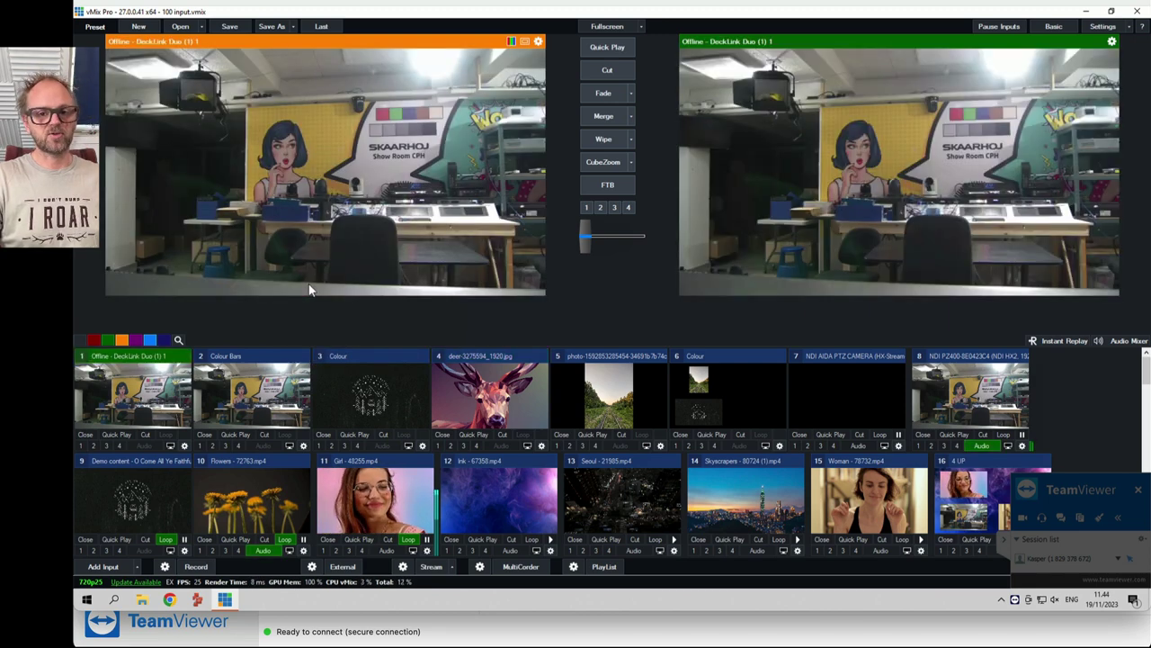
key("ctrl+2")
key("ctrl+3")
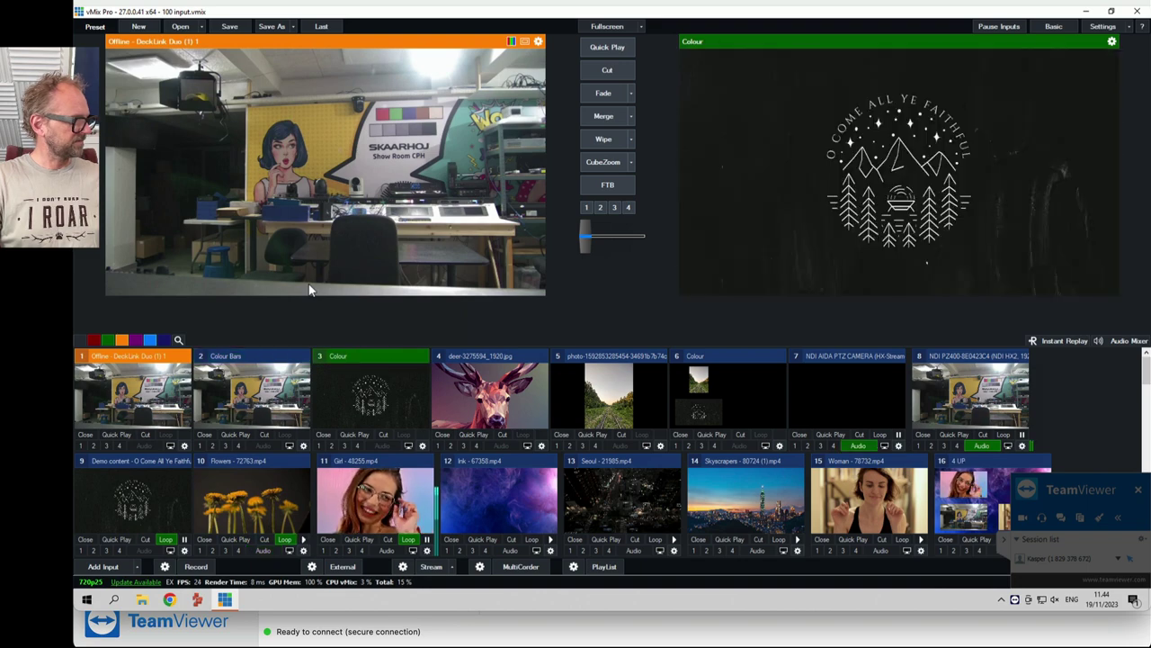
key("ctrl+4")
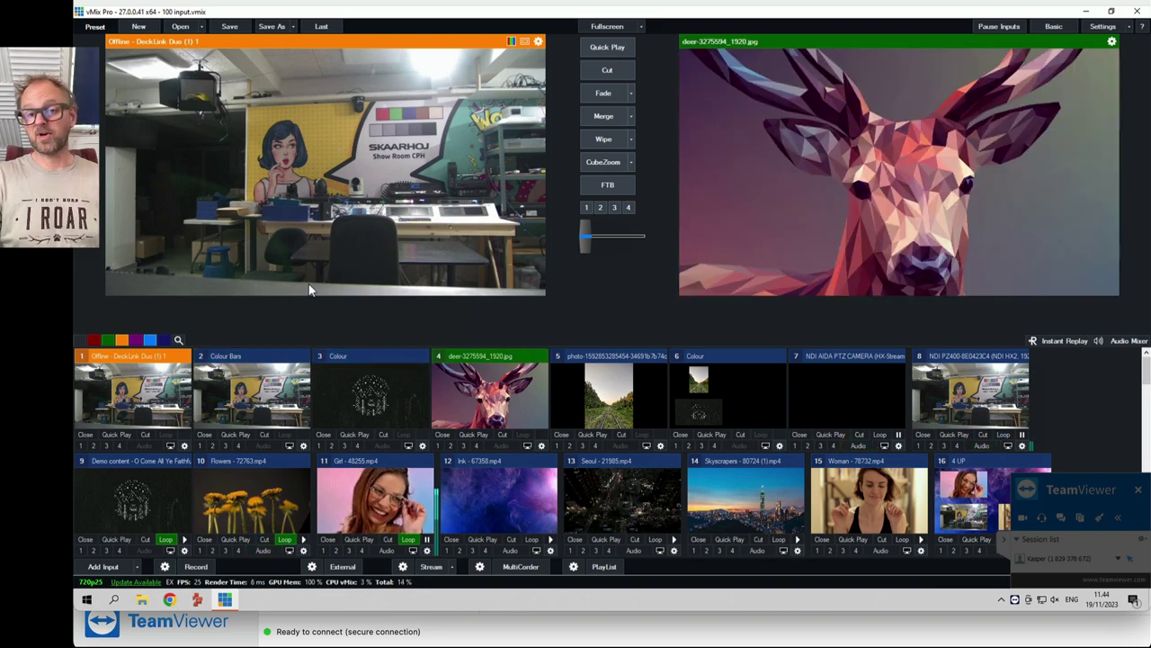
key("space")
key("space")
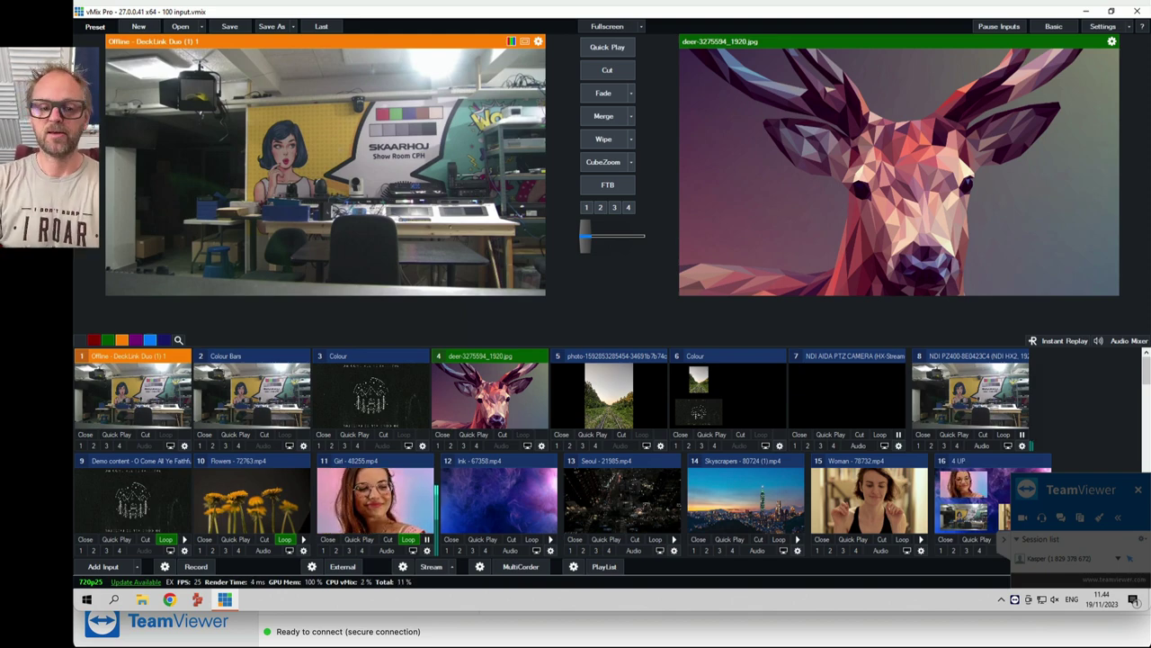
key("super+Tab")
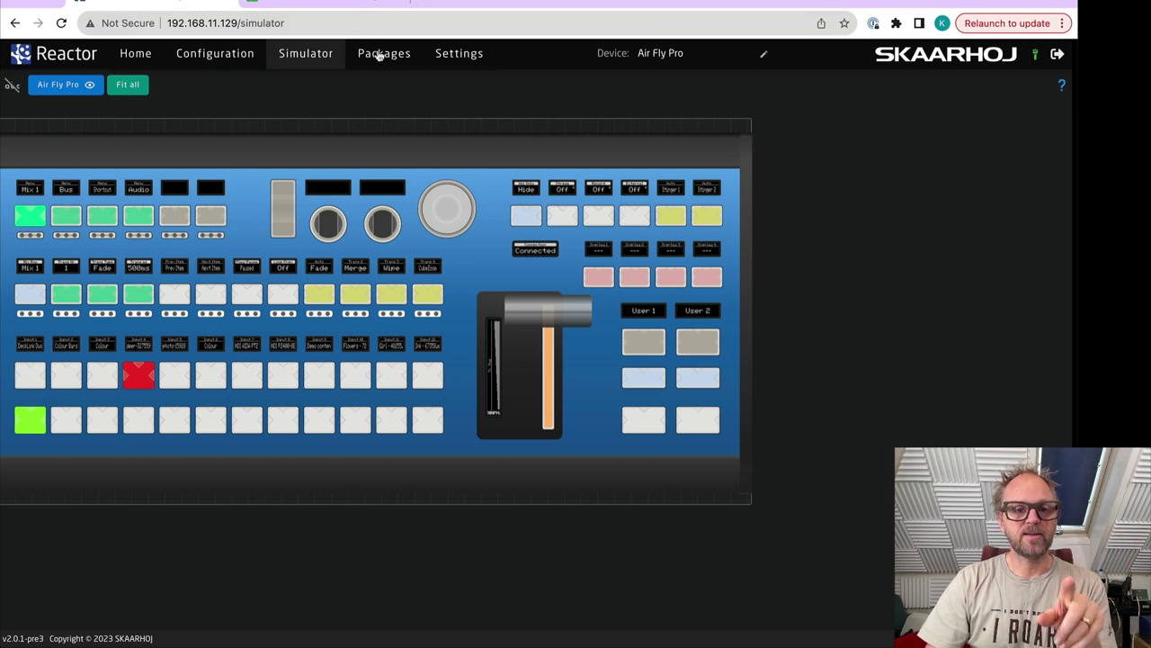
- Search the packages for 'xkey' and install xpanel-xkeys version 1.1.2
left_click(457, 53)
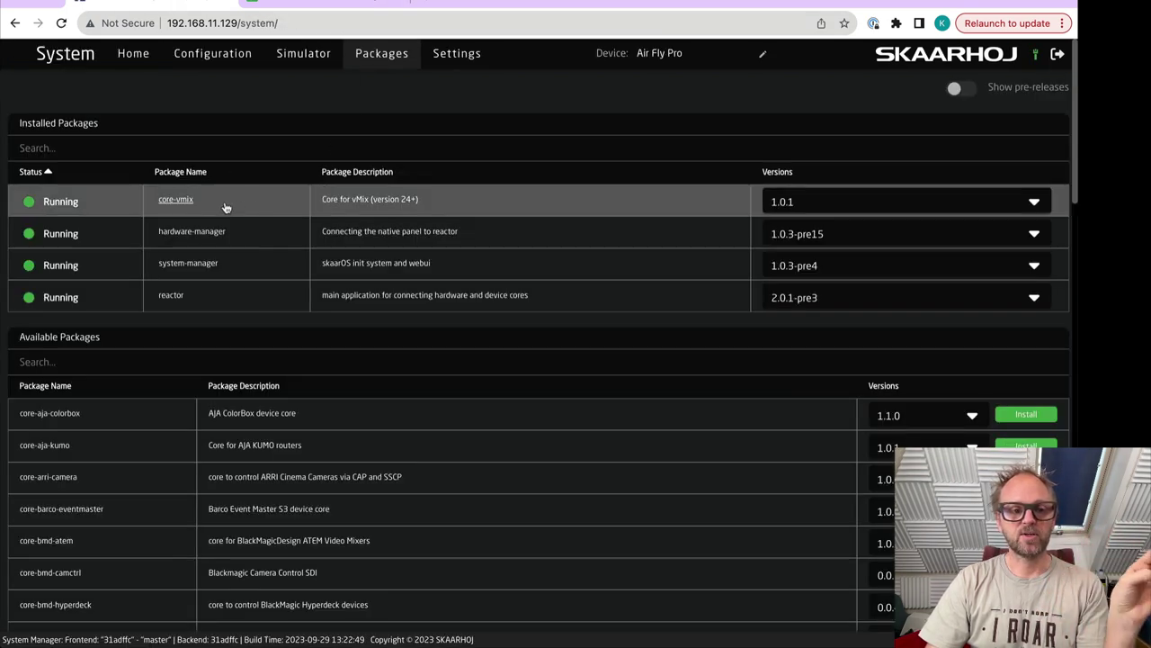
left_click(196, 145)
type("xkey")
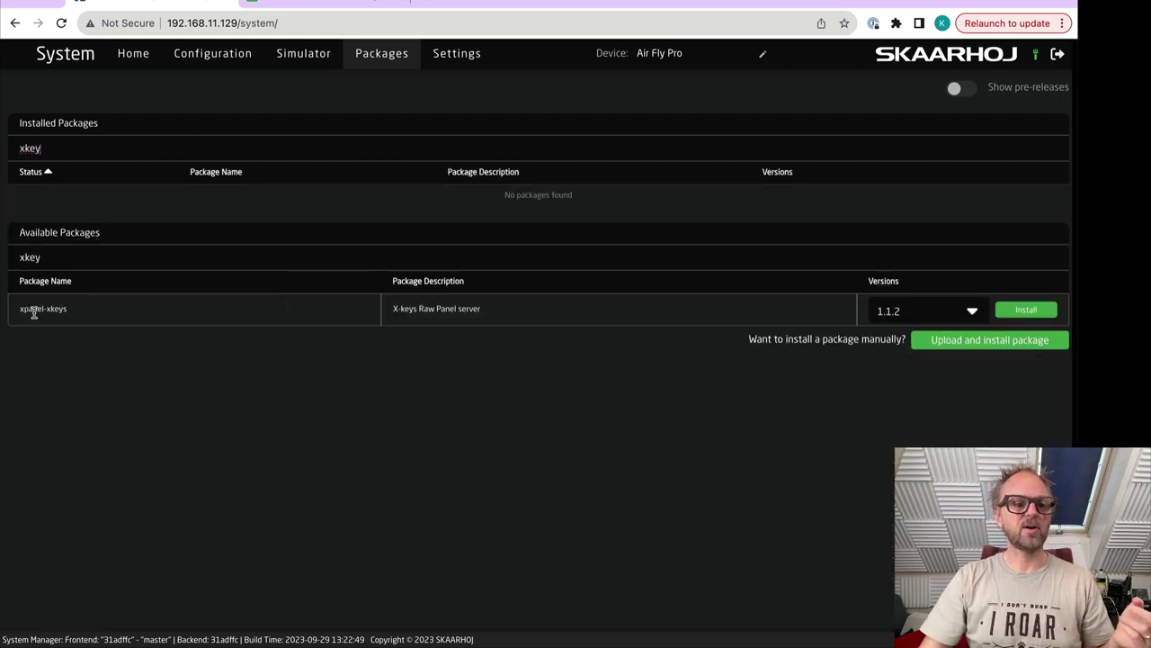
left_click(1050, 313)
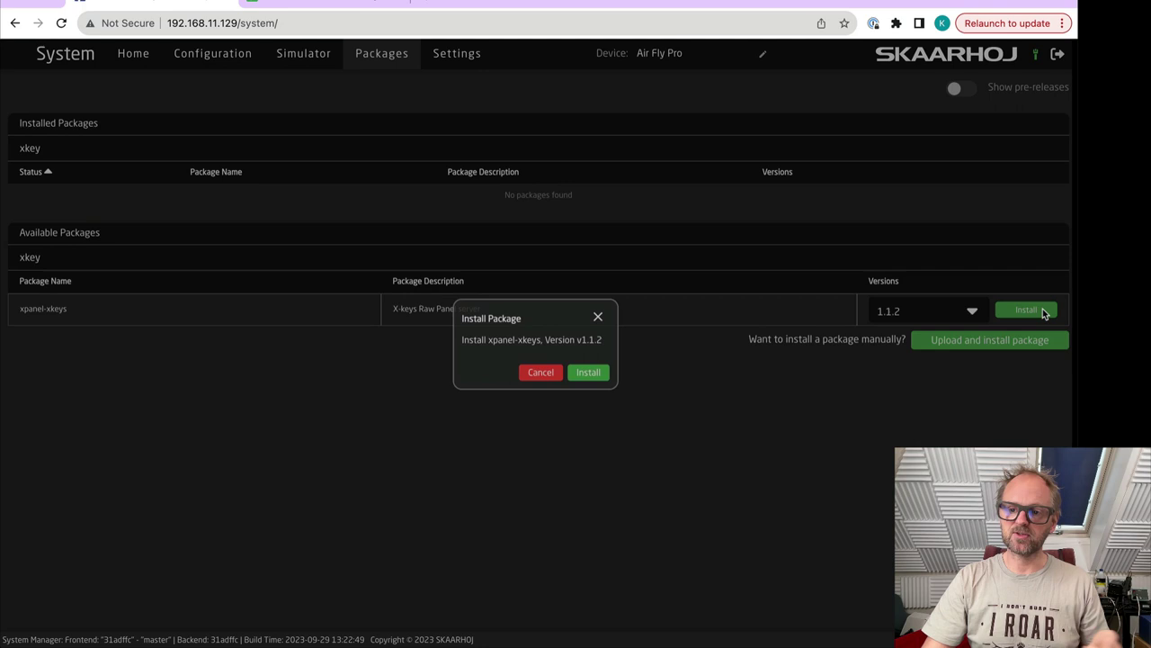
left_click(603, 376)
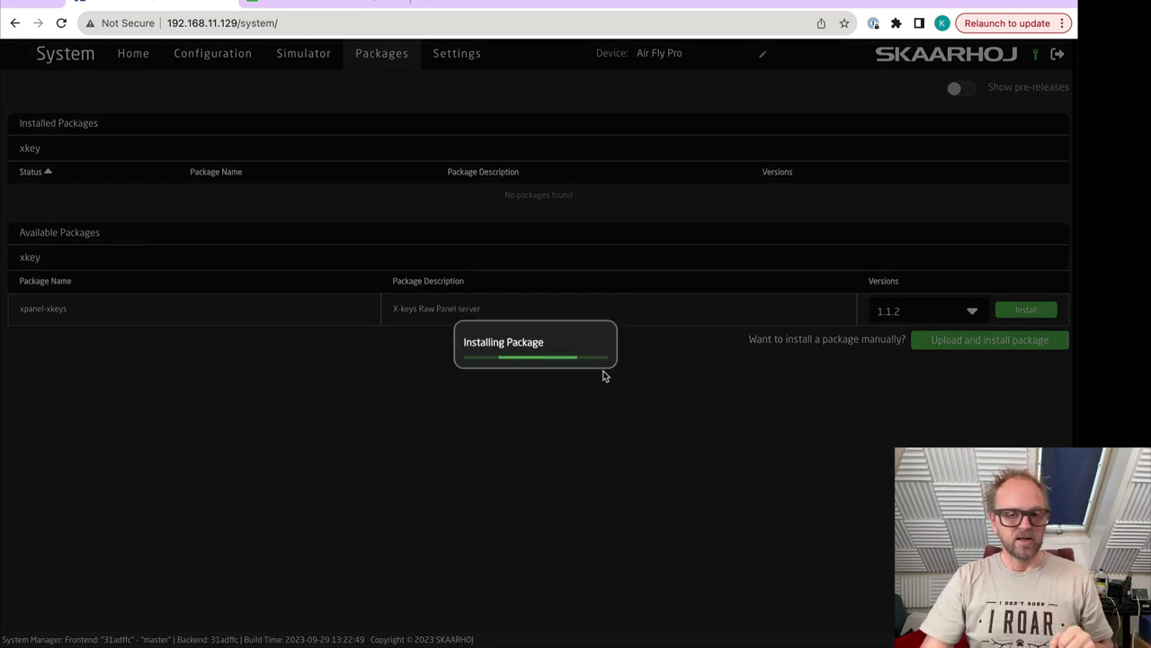
left_click(600, 373)
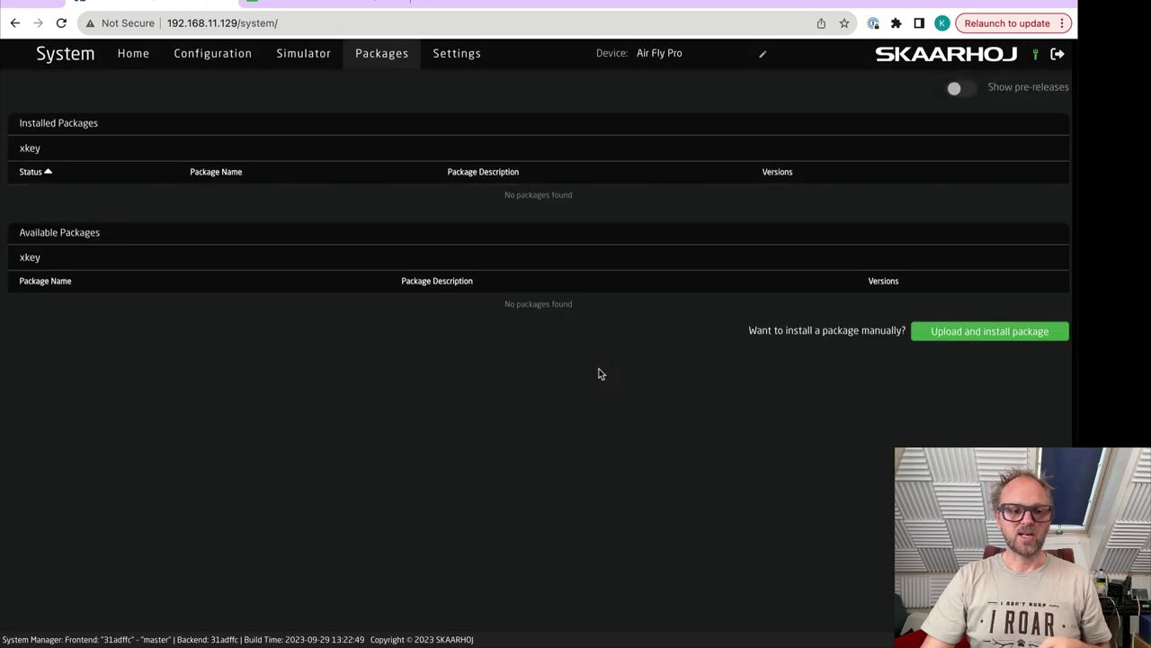
- Turn on the USB-A Enable toggle in Settings for data transfer
left_click(438, 56)
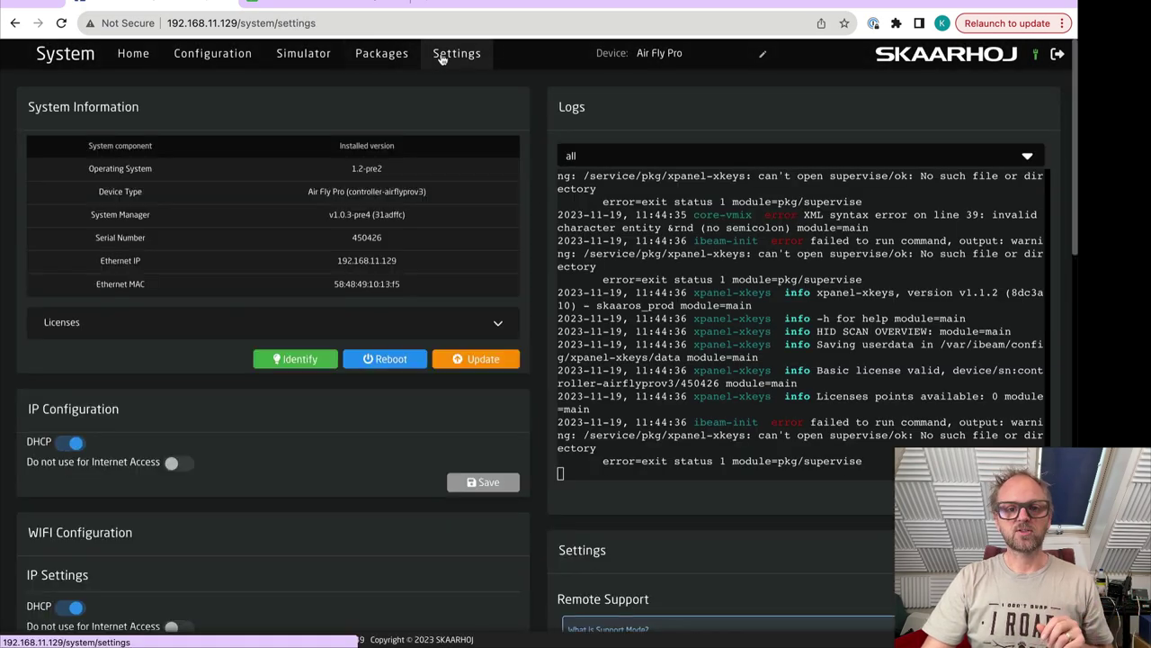
scroll(674, 478, "down", 5)
scroll(680, 485, "down", 1)
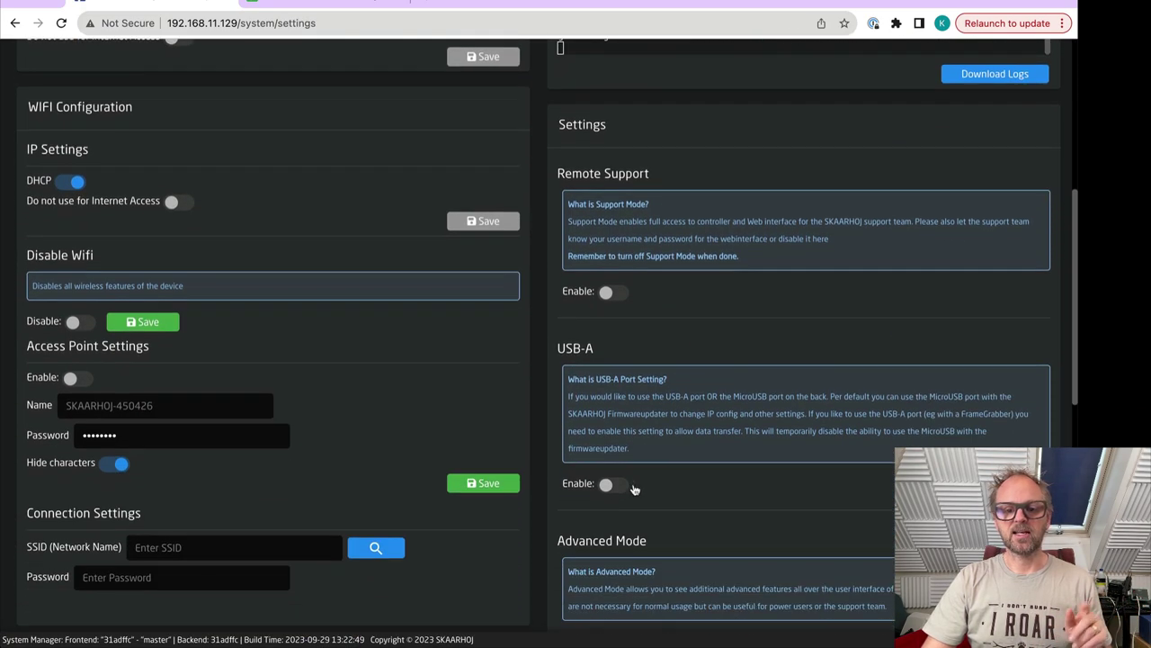
left_click(617, 484)
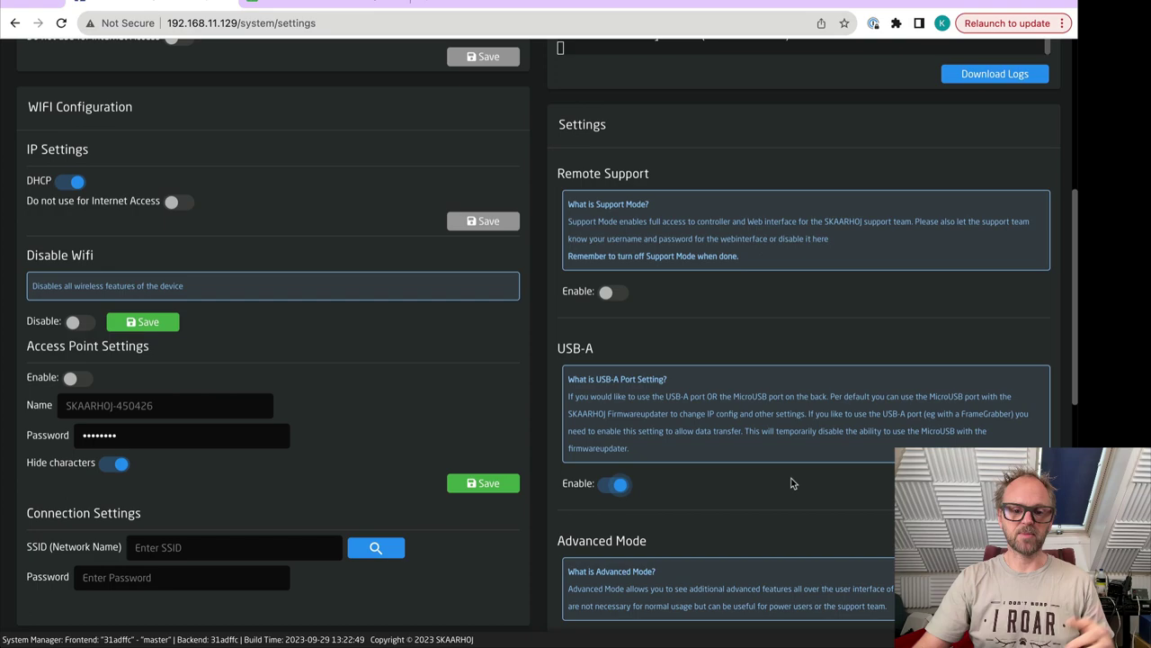
- Reboot the Air Fly Pro and return to the Packages list
scroll(809, 481, "up", 5)
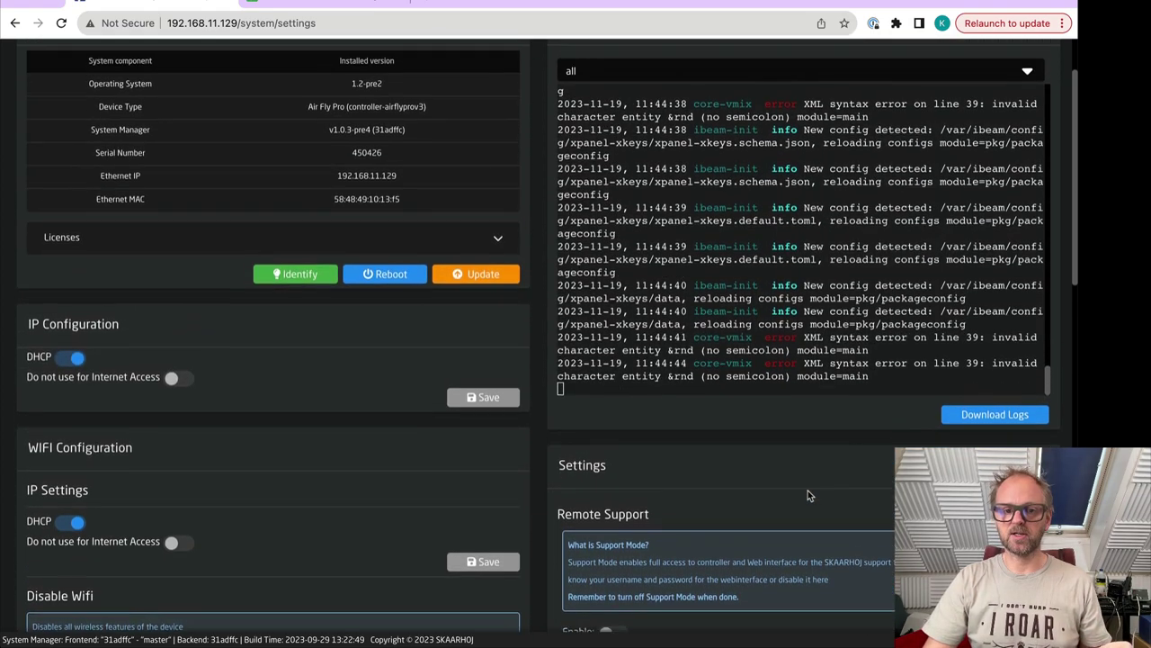
scroll(584, 496, "up", 1)
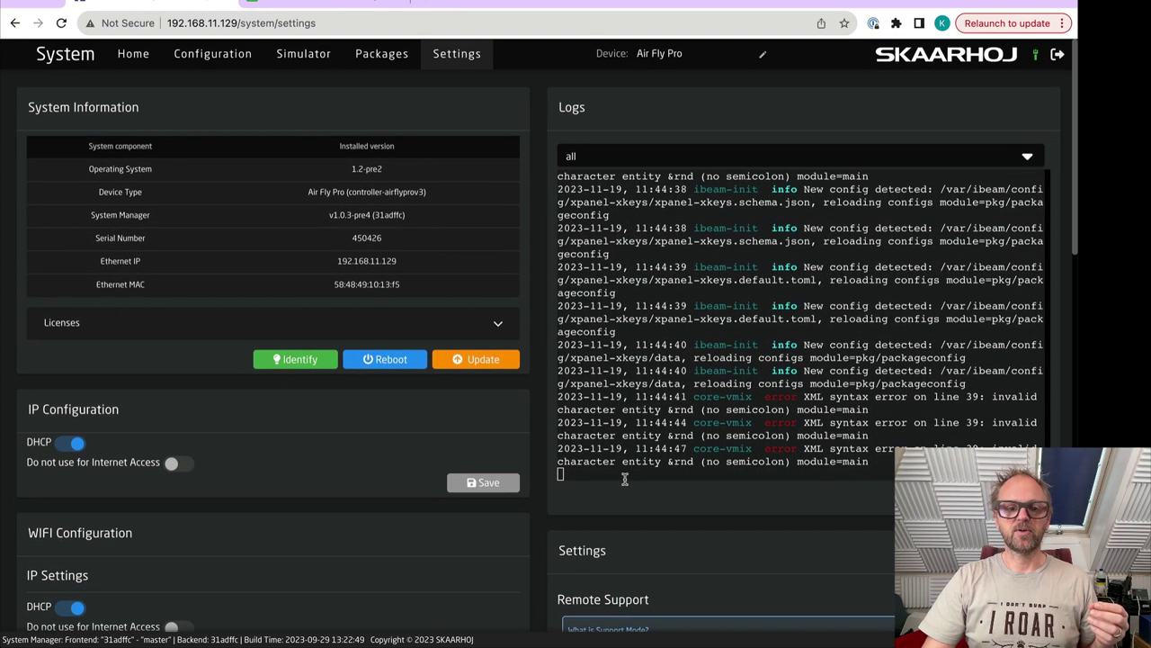
left_click(385, 361)
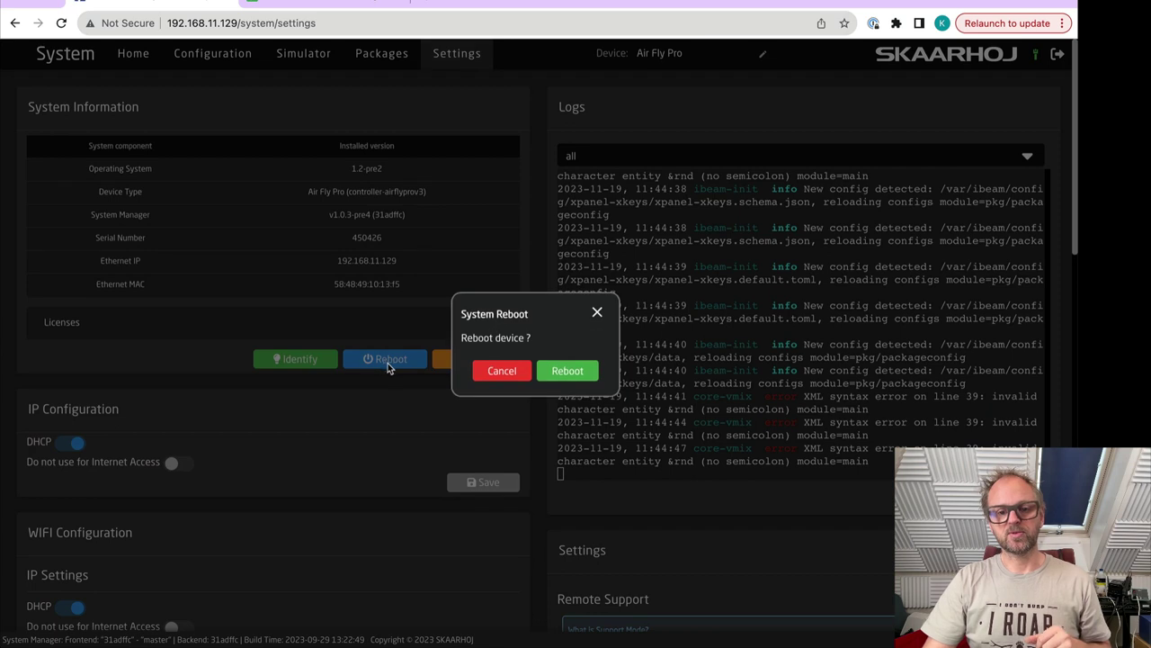
left_click(564, 369)
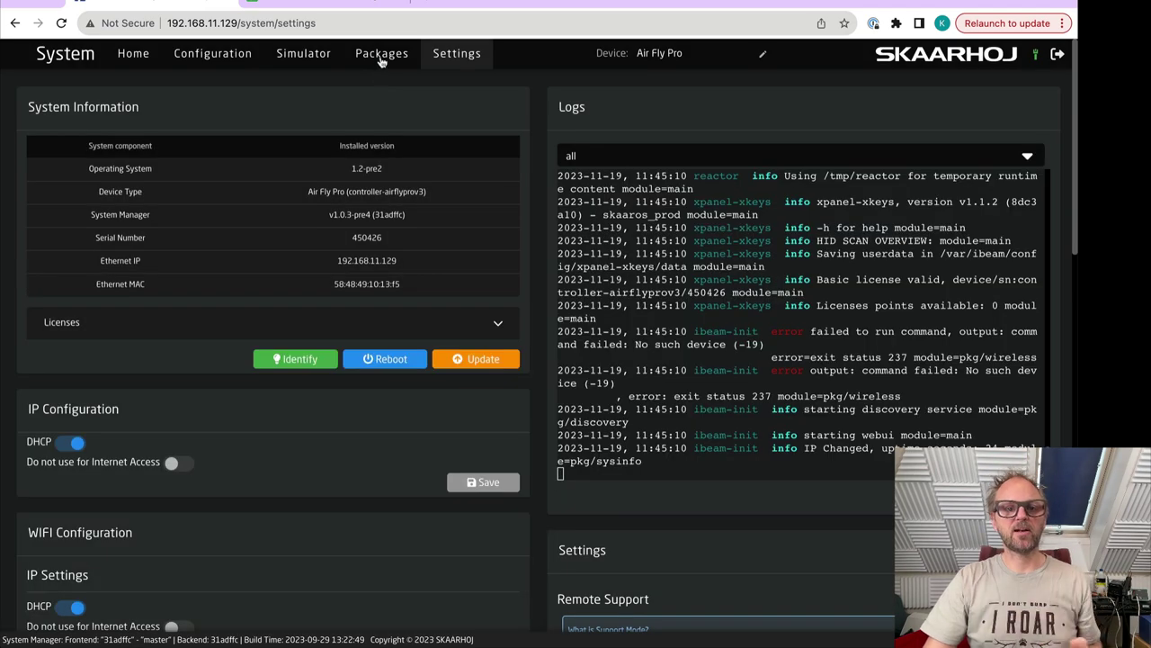
left_click(382, 56)
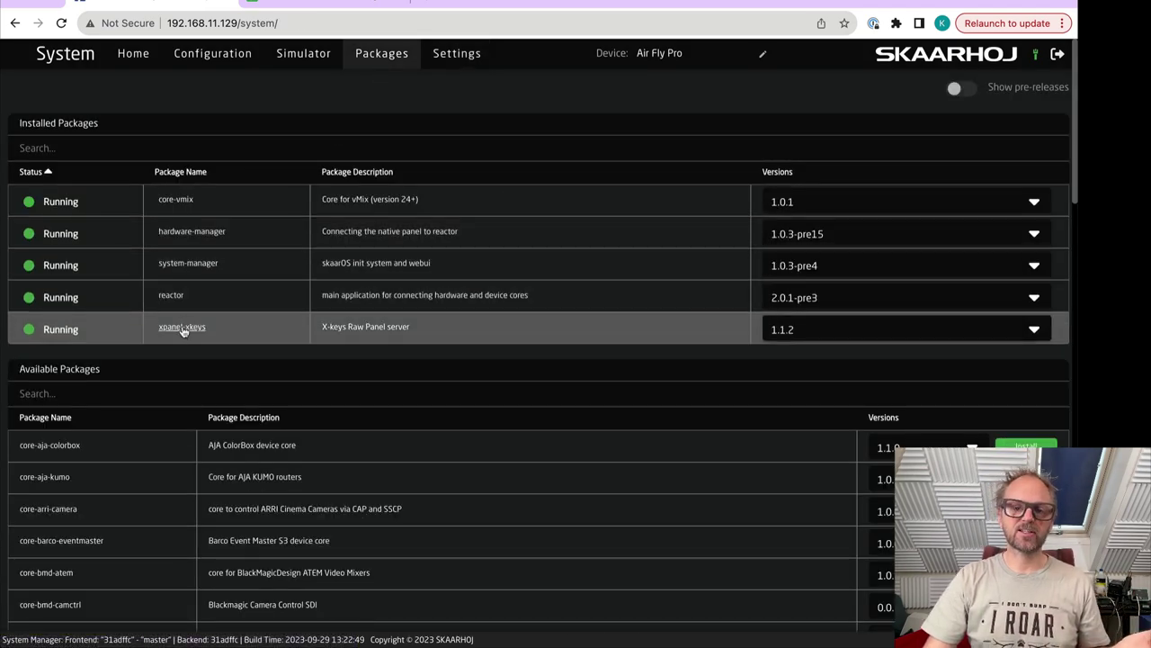
- Check the xpanel-xkeys package settings and log, then go to the X-keys on Raw Panel wiki
left_click(182, 327)
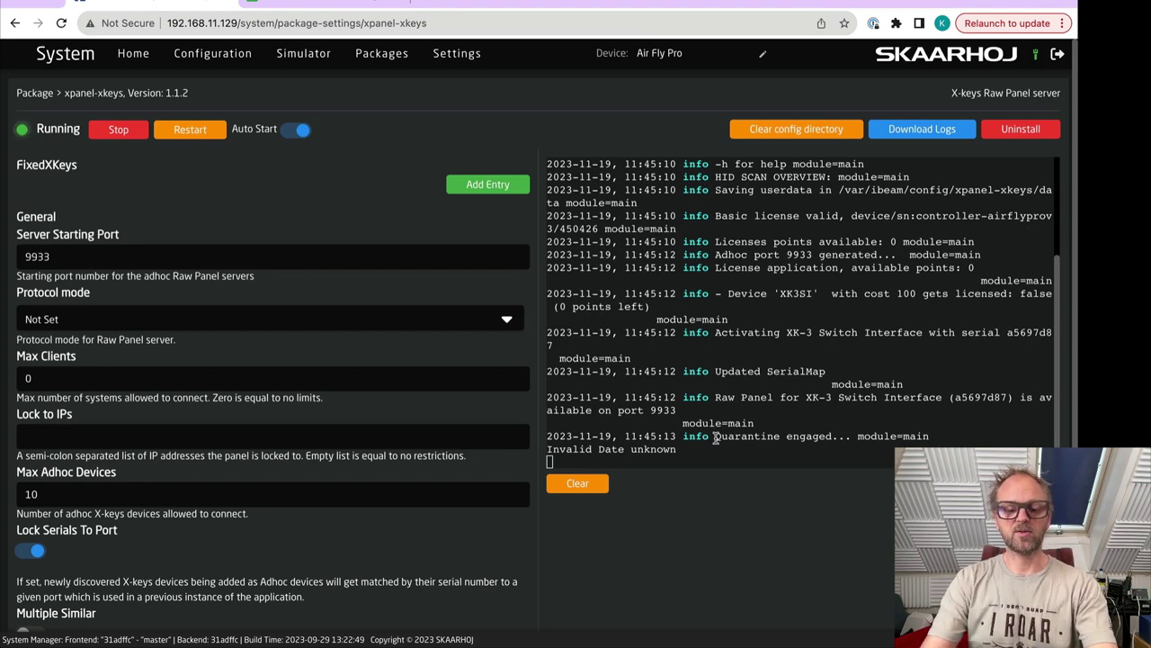
left_click(495, 5)
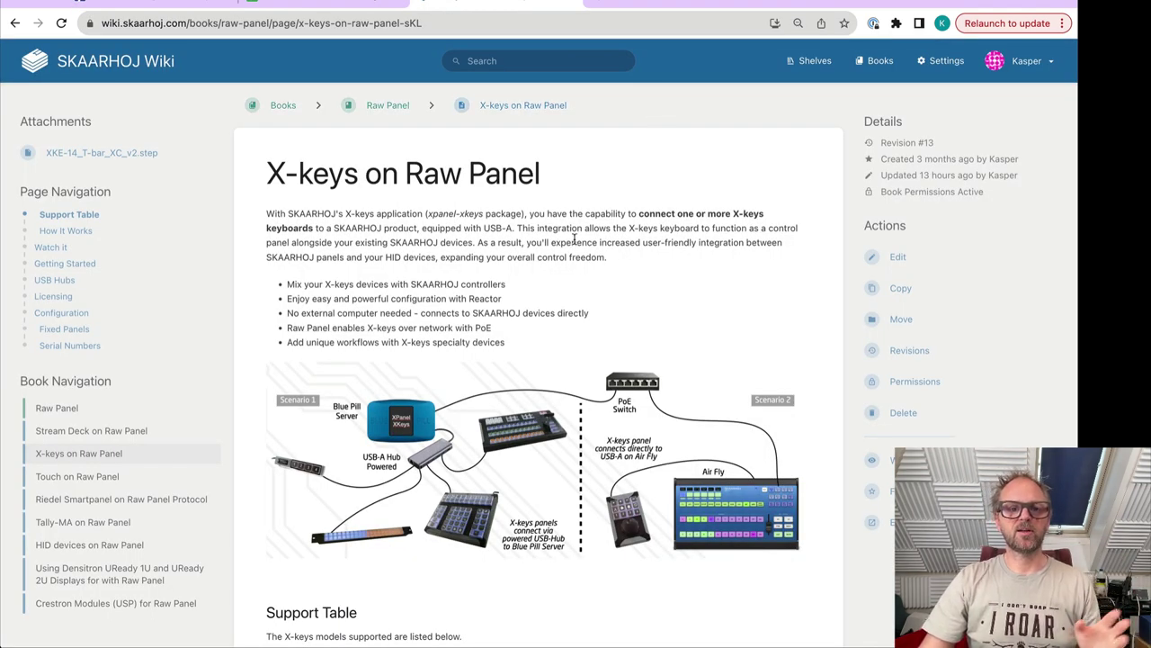
- Read the supported models, highlighting XK-3 Switch Interface and HD15 Wire Interface, down to 'Watch it'
scroll(593, 245, "down", 10)
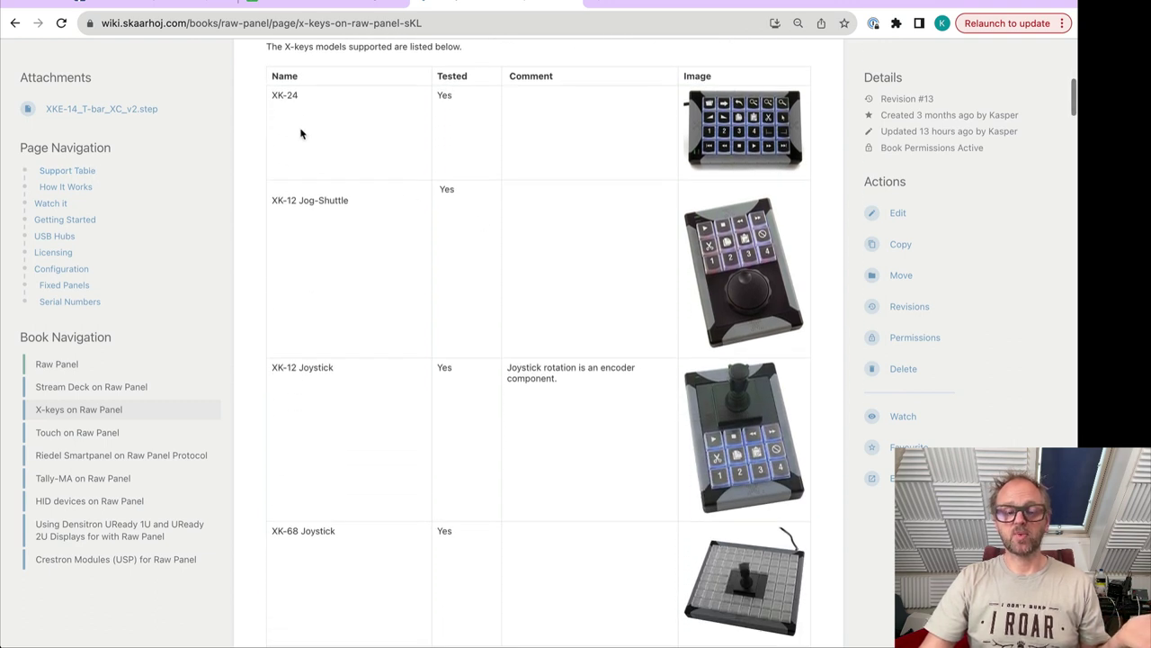
scroll(509, 243, "down", 3)
scroll(509, 243, "down", 10)
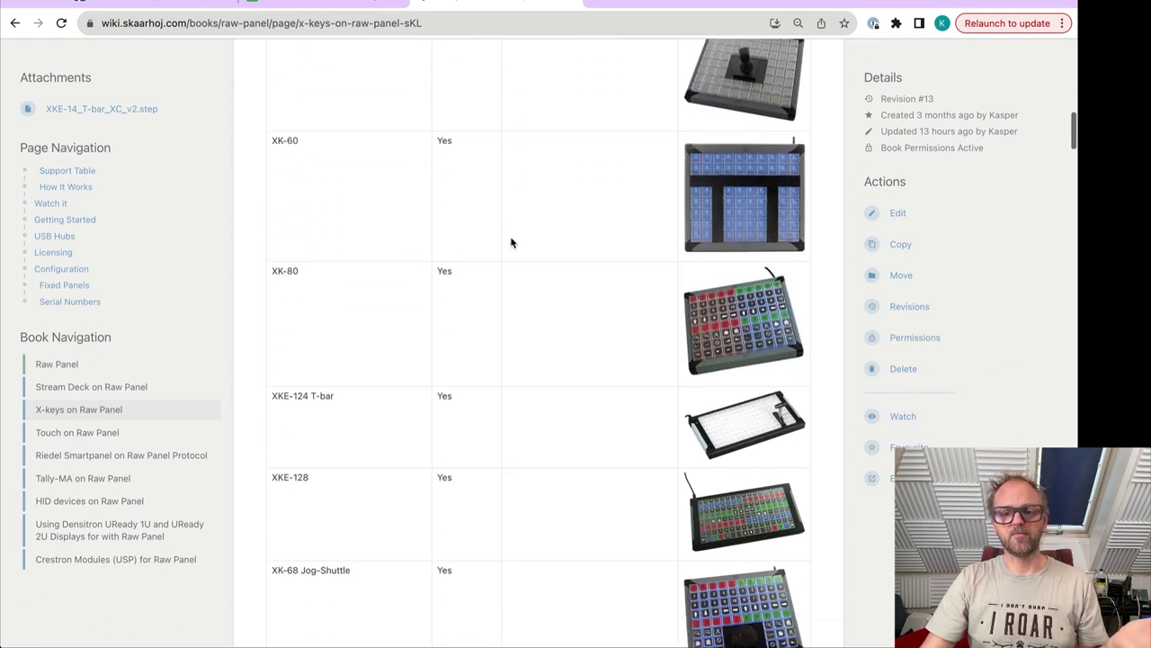
scroll(514, 239, "down", 5)
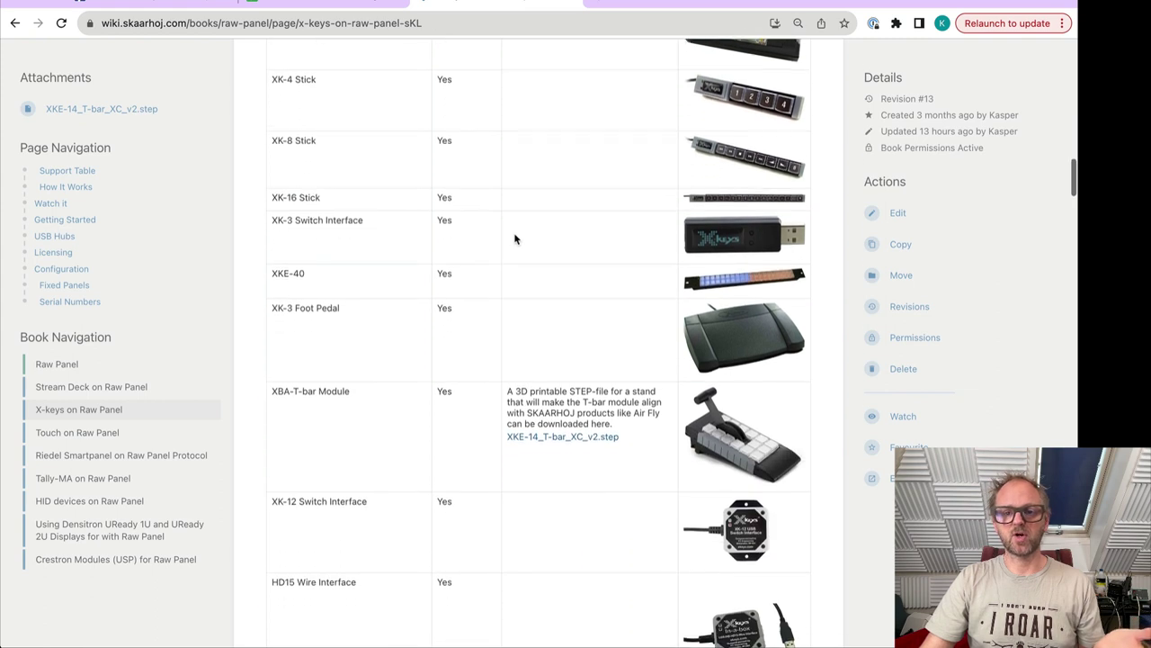
triple_click(288, 211)
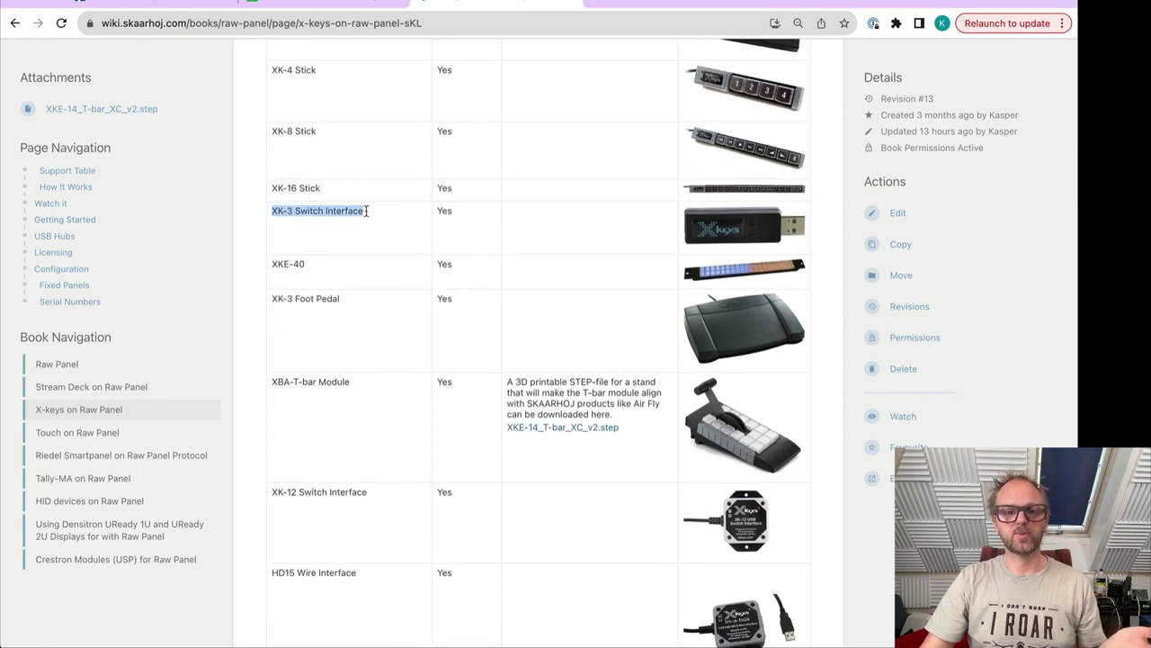
scroll(465, 269, "down", 4)
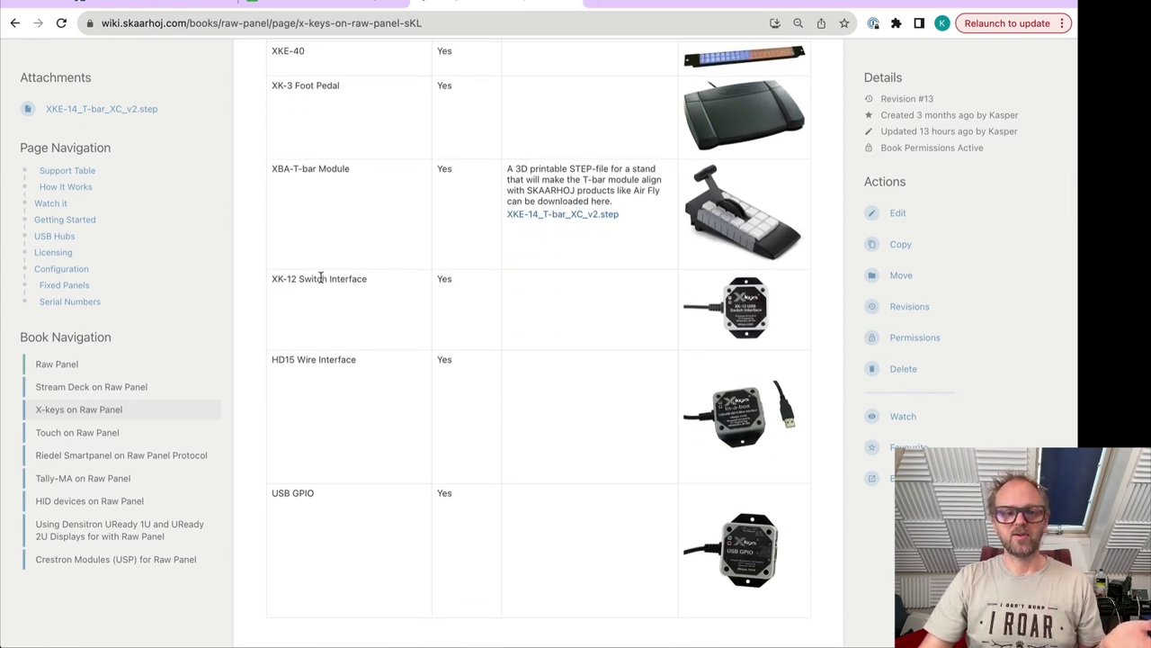
triple_click(320, 278)
triple_click(308, 359)
scroll(419, 374, "down", 1)
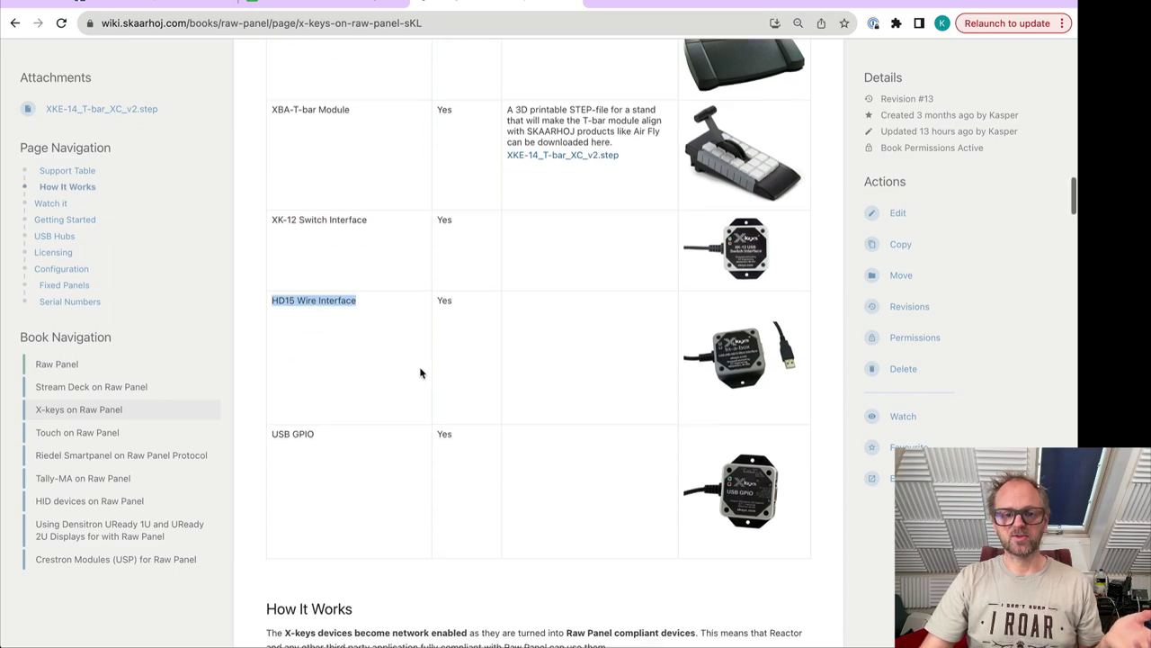
scroll(419, 373, "down", 7)
scroll(455, 250, "down", 2)
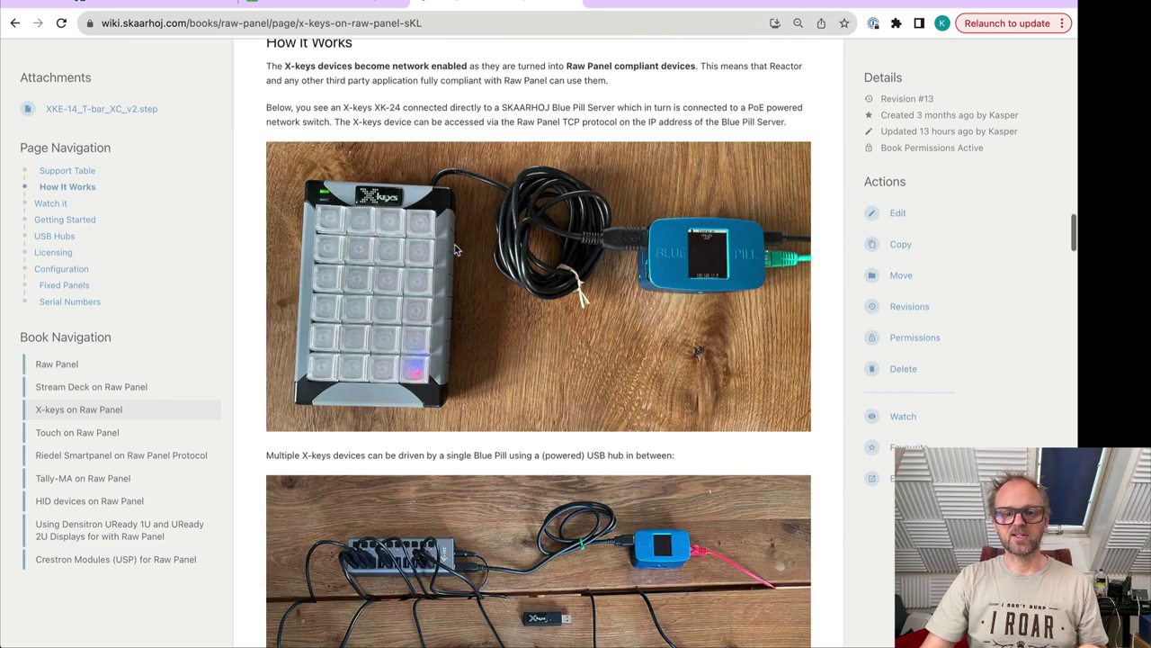
scroll(454, 250, "down", 15)
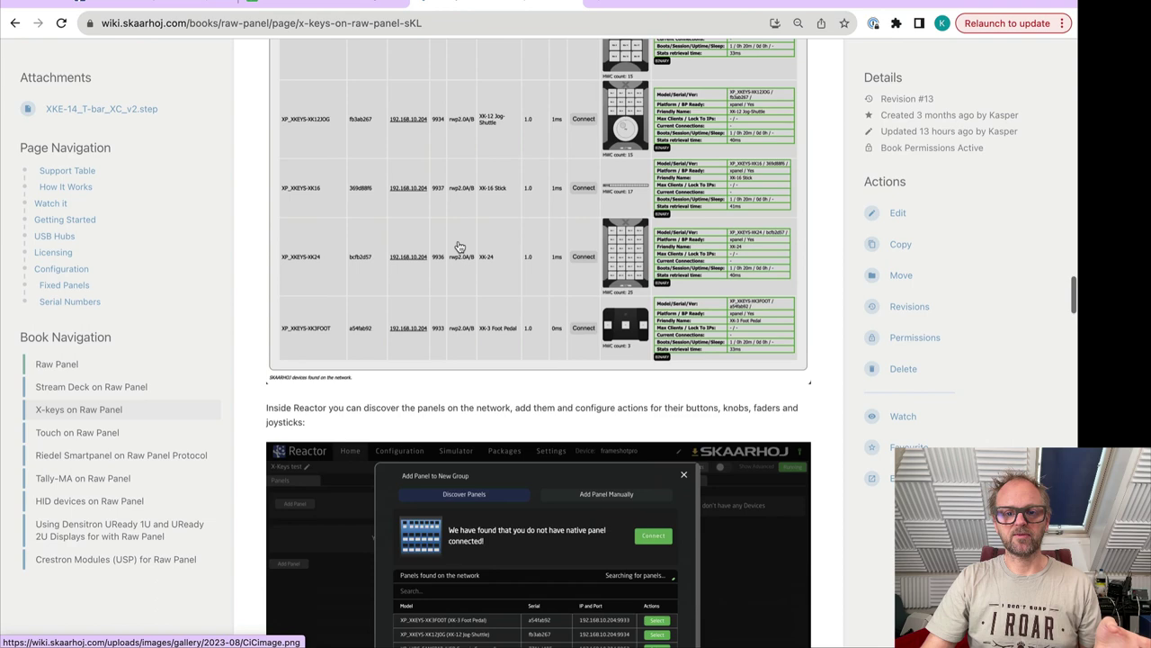
scroll(459, 246, "down", 15)
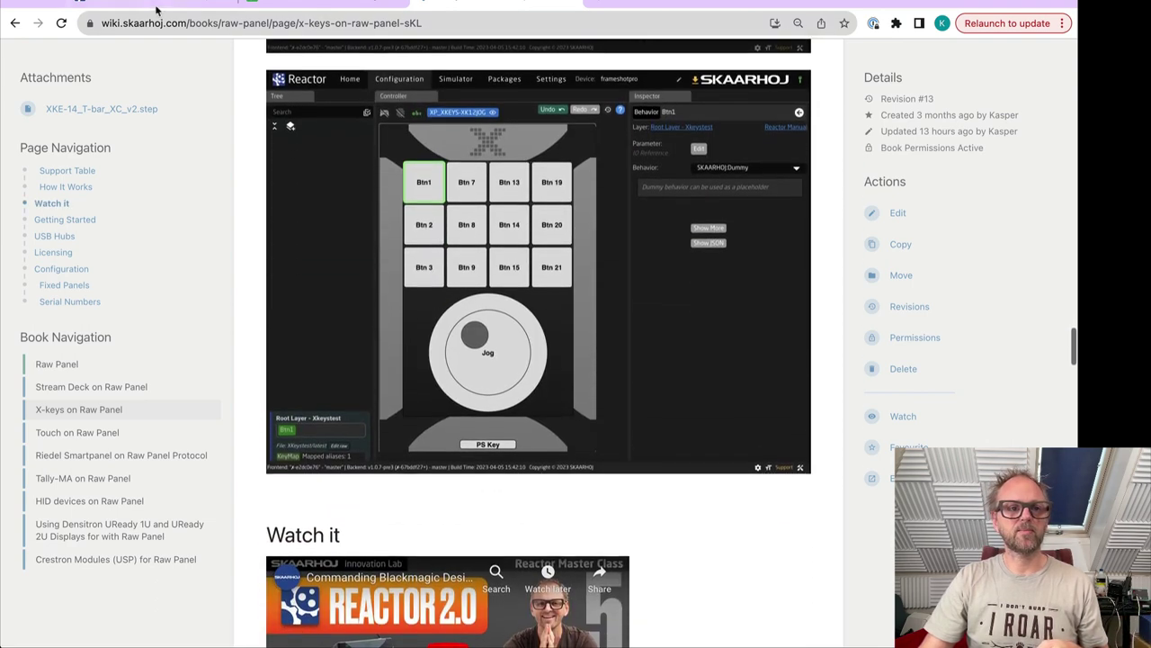
- Return to the Reactor Home page and skip the Welcome to Reactor tour
left_click(150, 4)
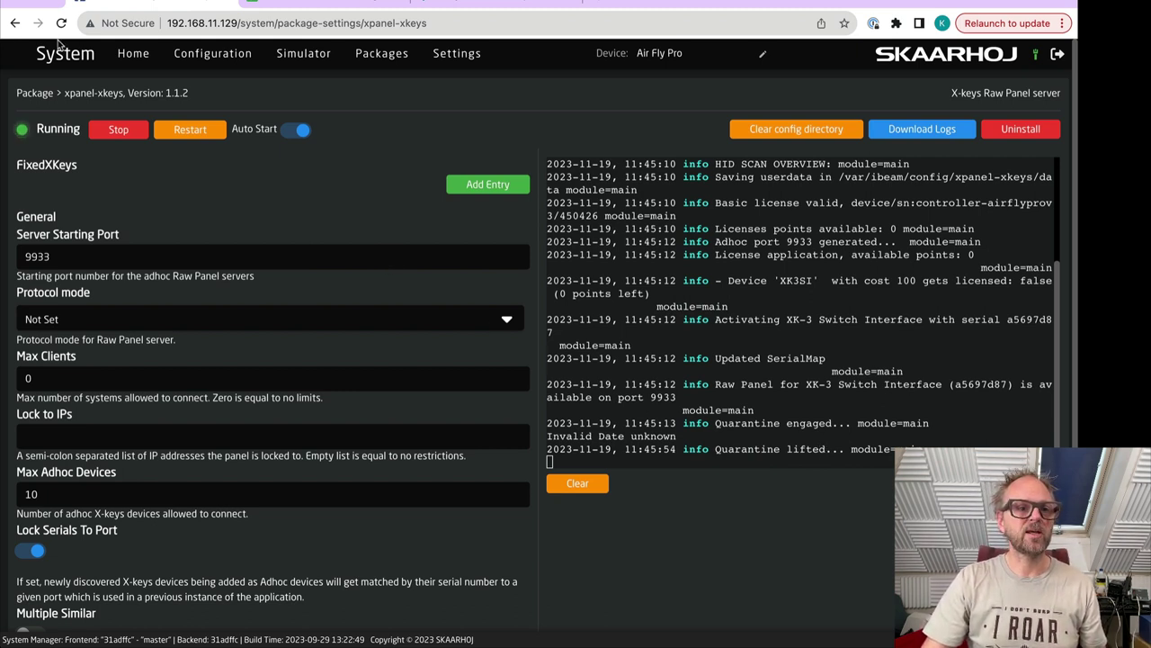
left_click(133, 54)
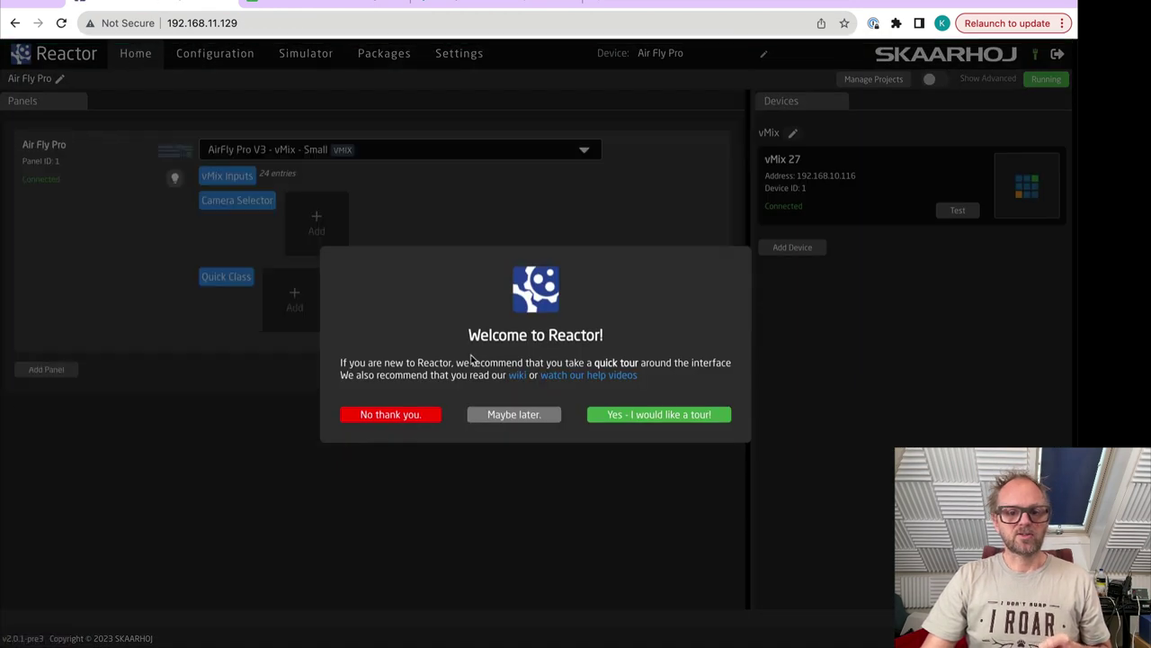
left_click(510, 416)
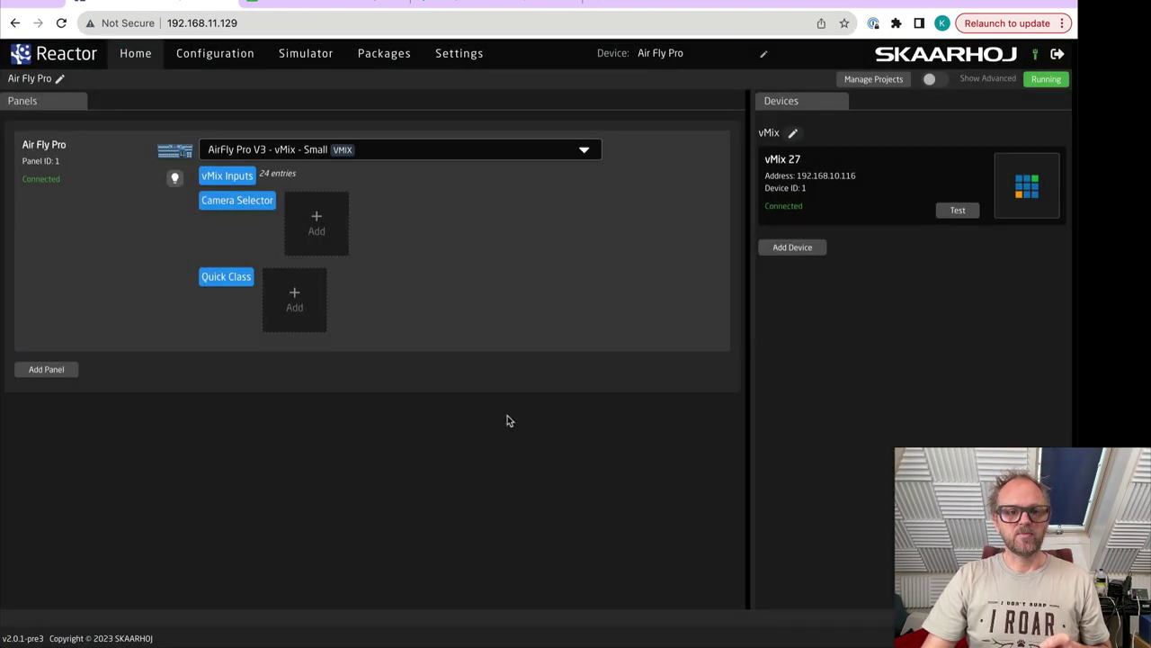
- Add the discovered XP_XKEYS-XK3SI (XK-3 Switch Interface) panel from Discover Panels
left_click(63, 372)
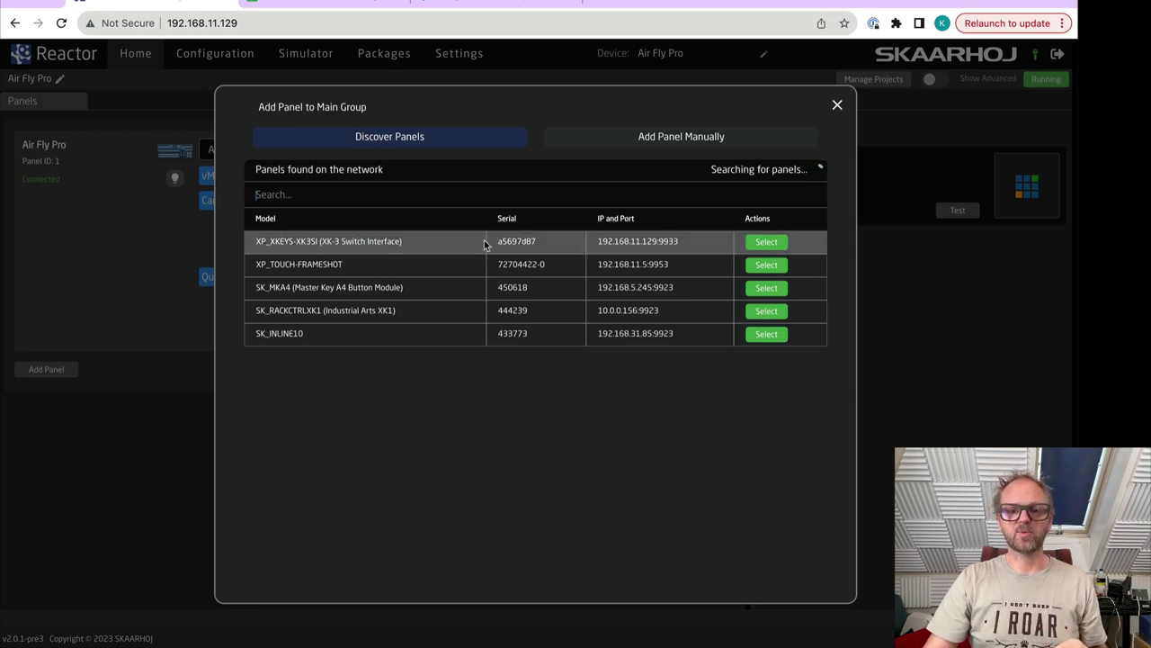
left_click(768, 242)
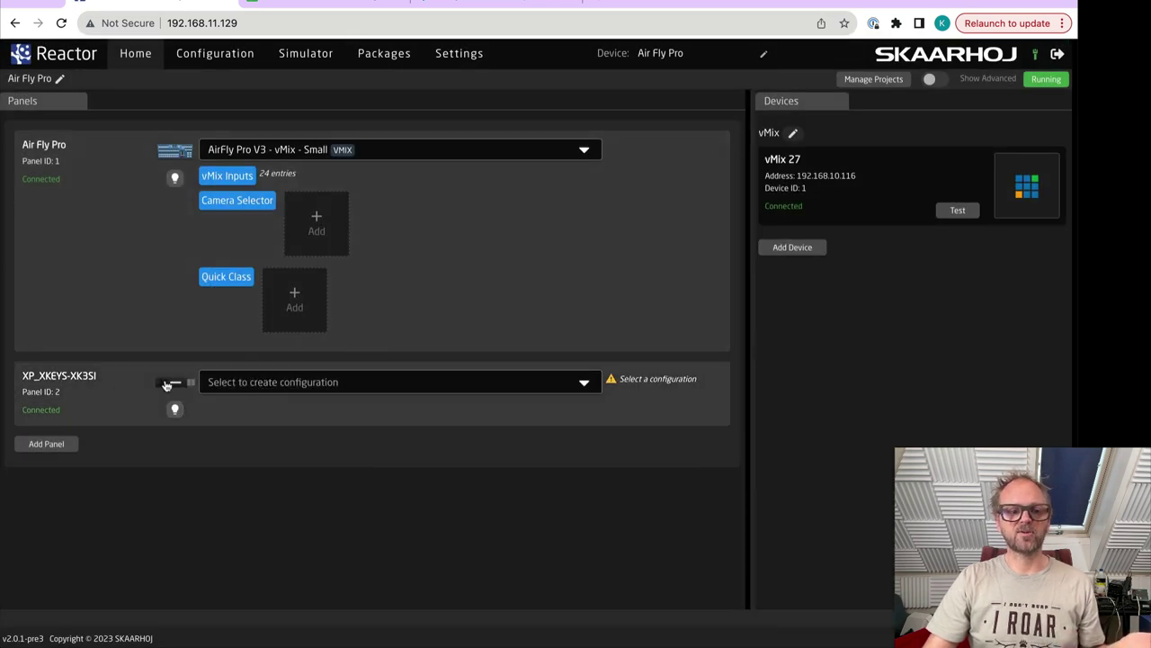
- Create a custom configuration named 'Xkeys' for the XP_XKEYS-XK3SI panel
left_click(259, 381)
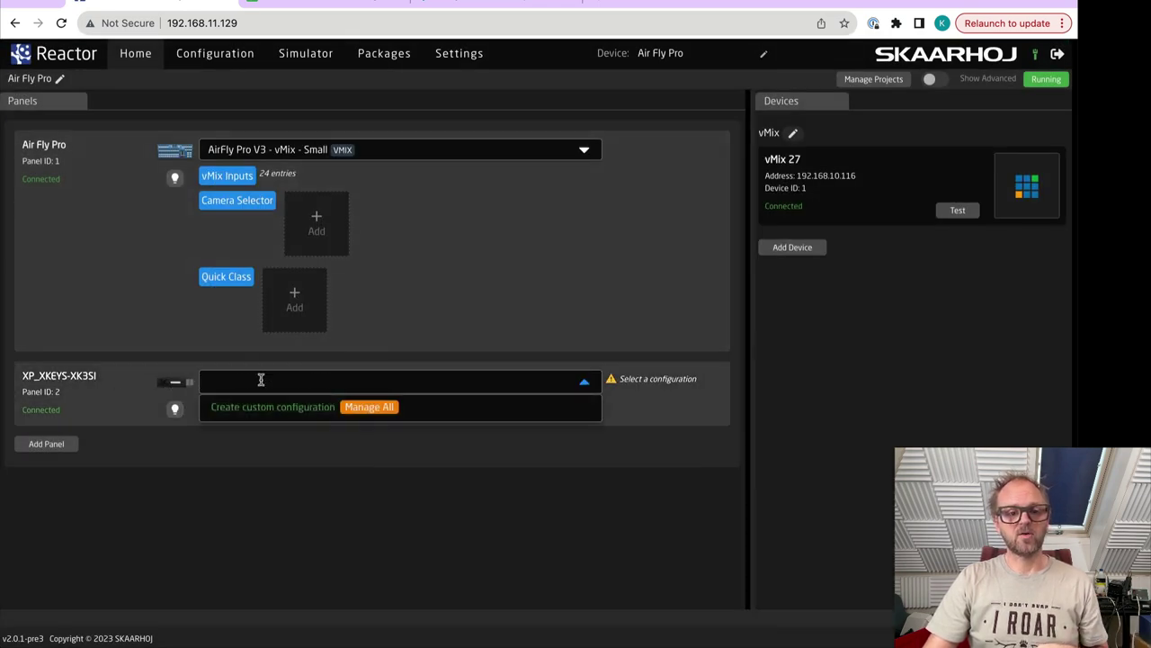
left_click(258, 412)
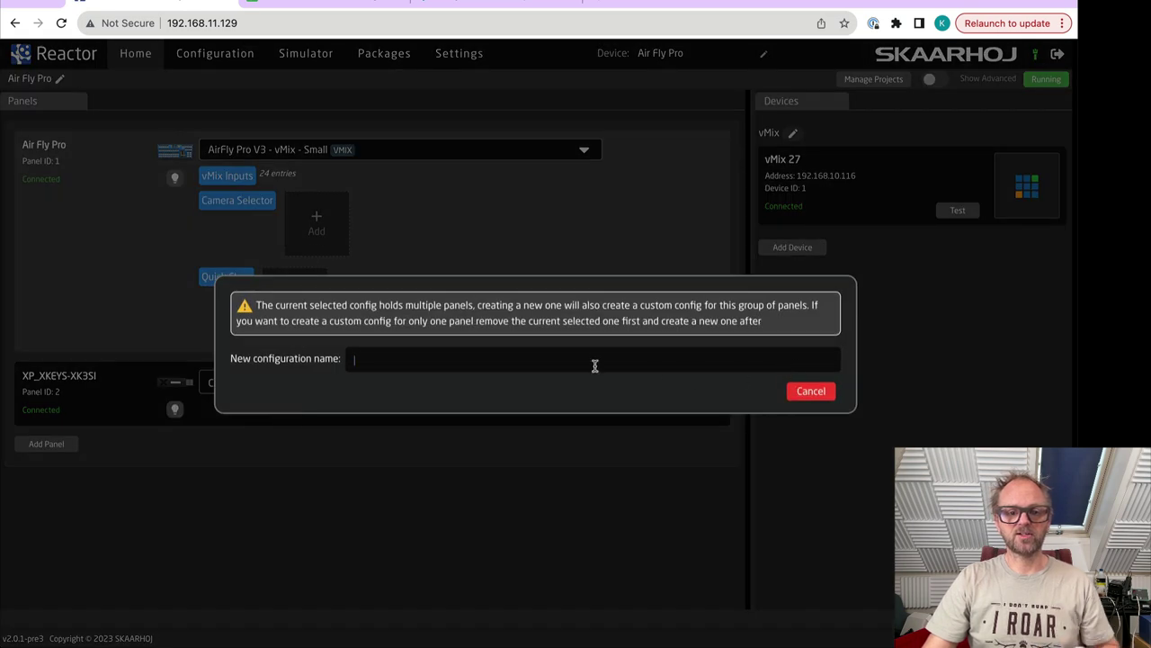
type("Xkeys")
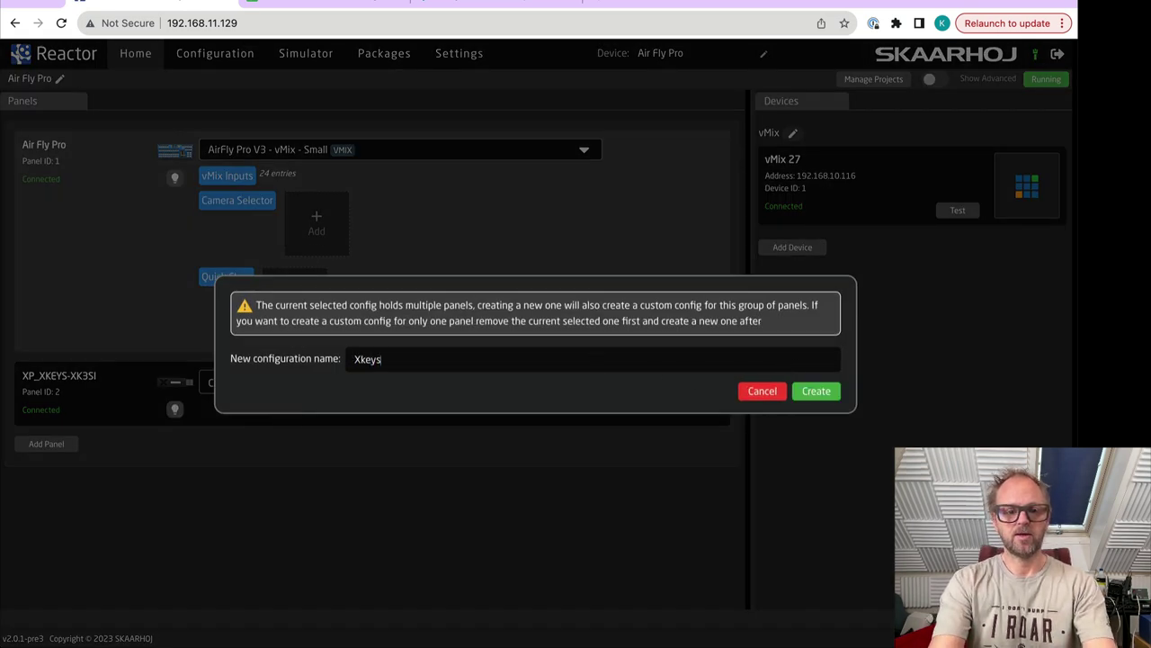
key("Return")
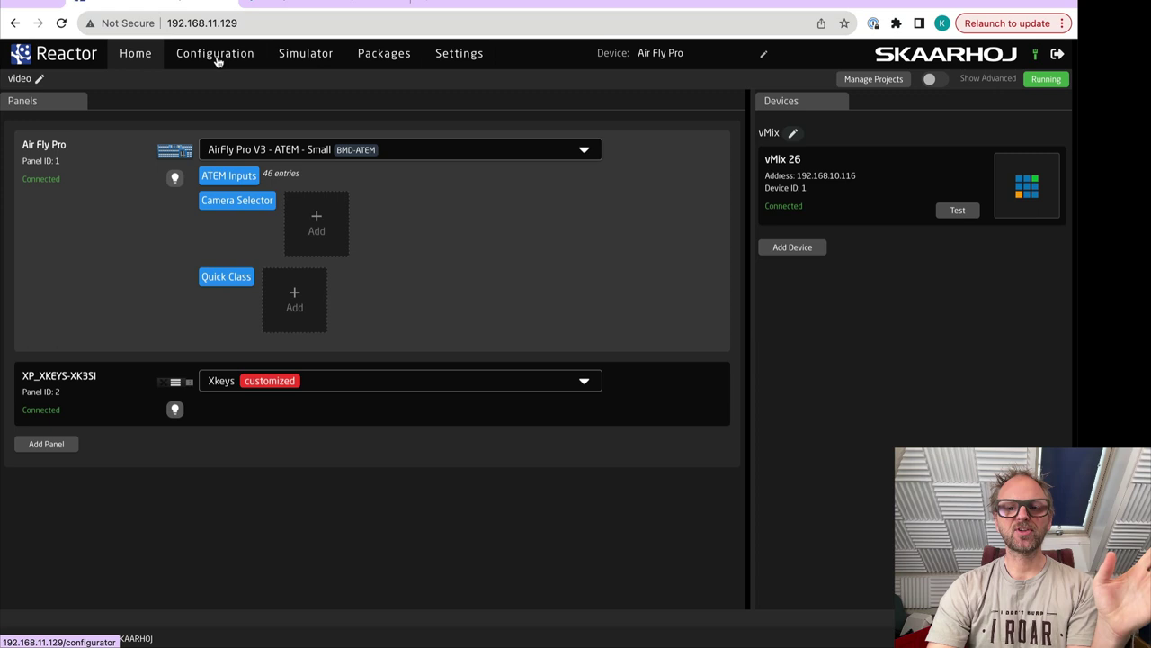
- In the configurator, zoom to the X-keys GPI1–GPI3 buttons with Xkeys configuration and Background section selected
left_click(216, 55)
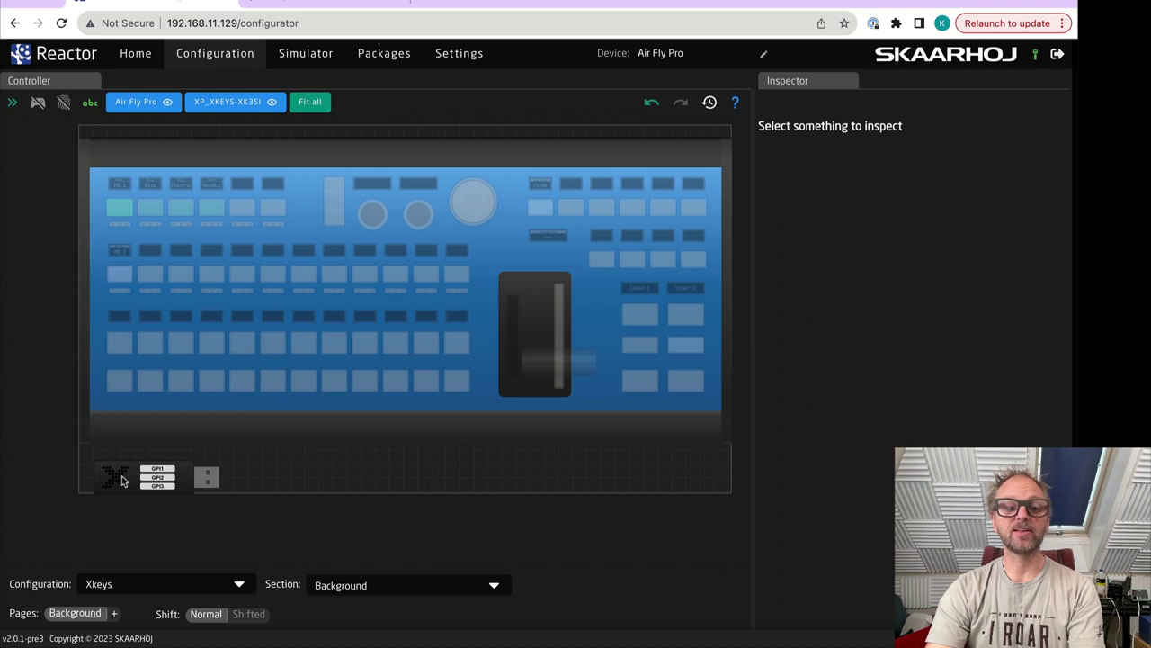
scroll(115, 481, "up", 5)
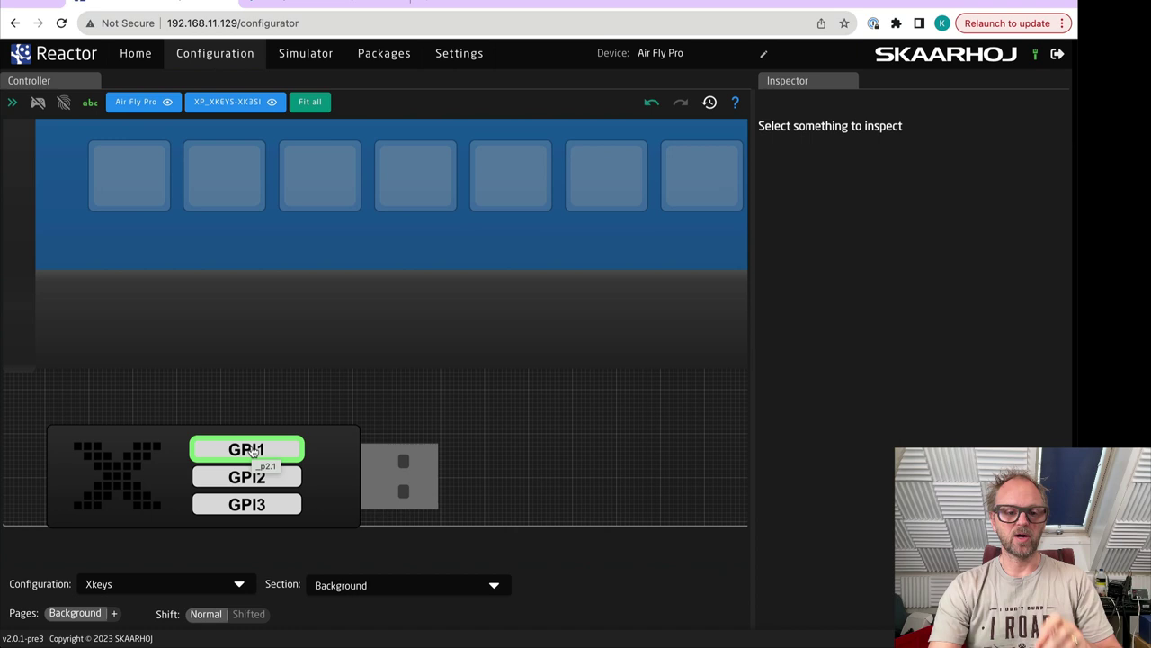
left_click(218, 580)
left_click(135, 609)
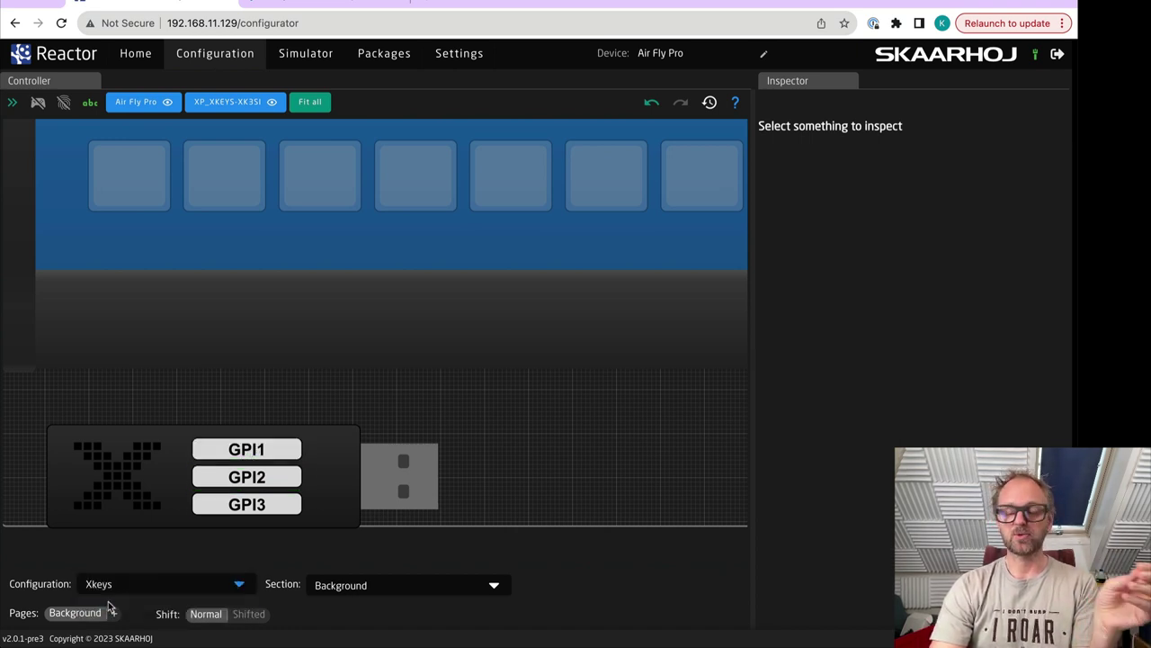
left_click(374, 585)
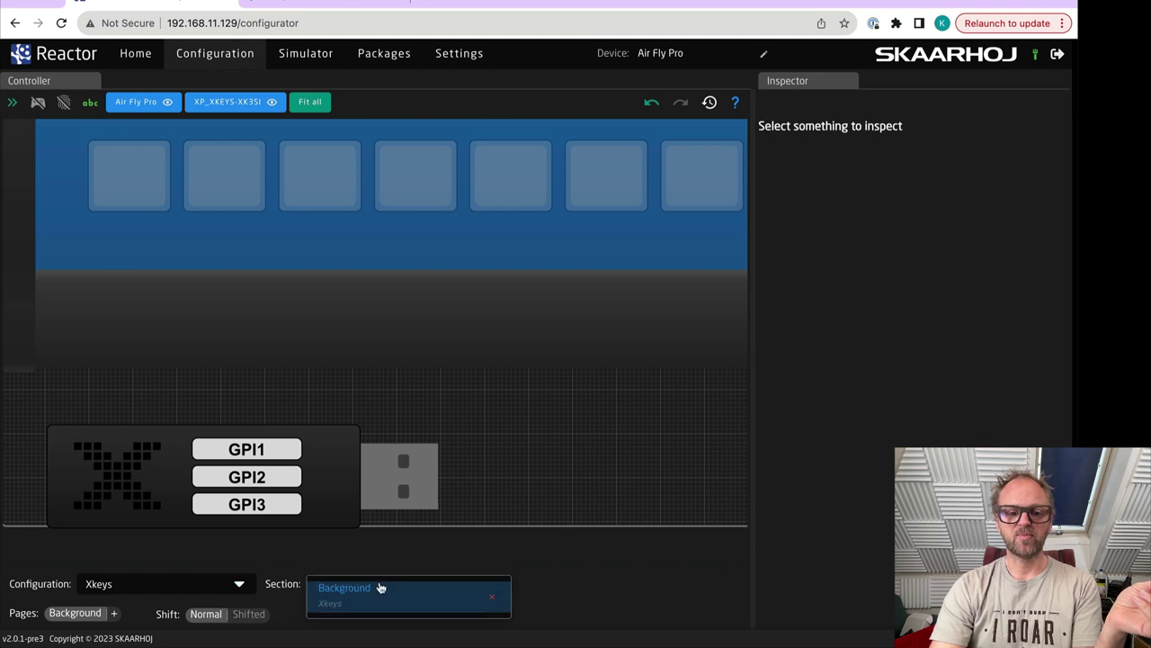
left_click(381, 587)
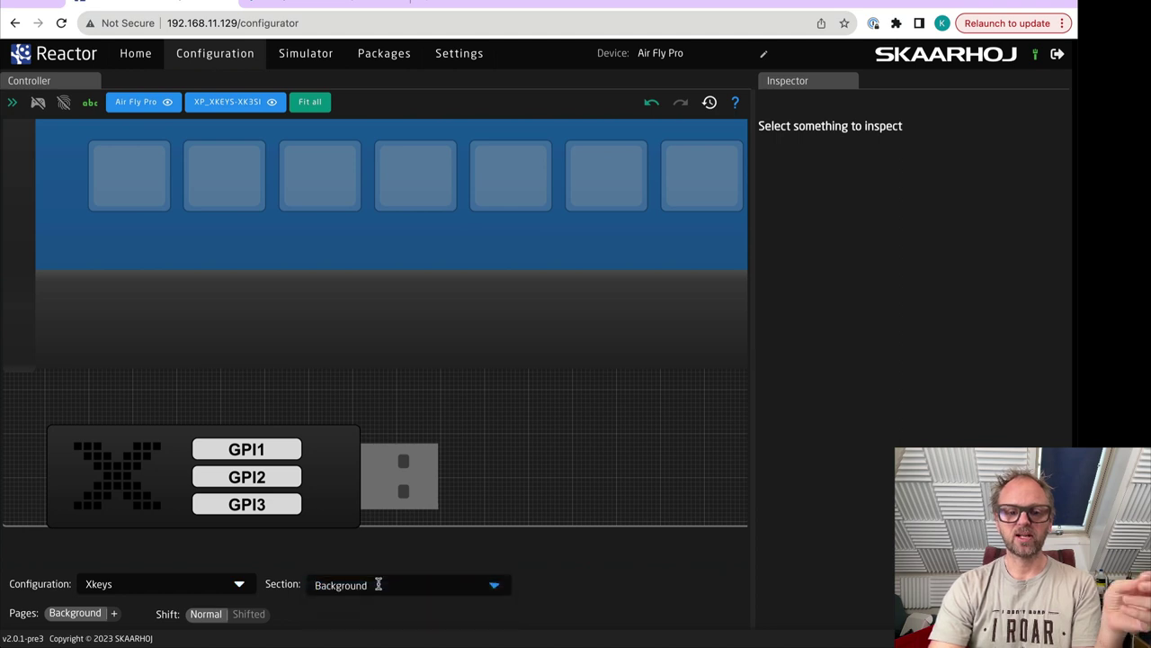
- Assign GPI1 the vMix 26 Other > Cut action with Mix Row 1
left_click(250, 456)
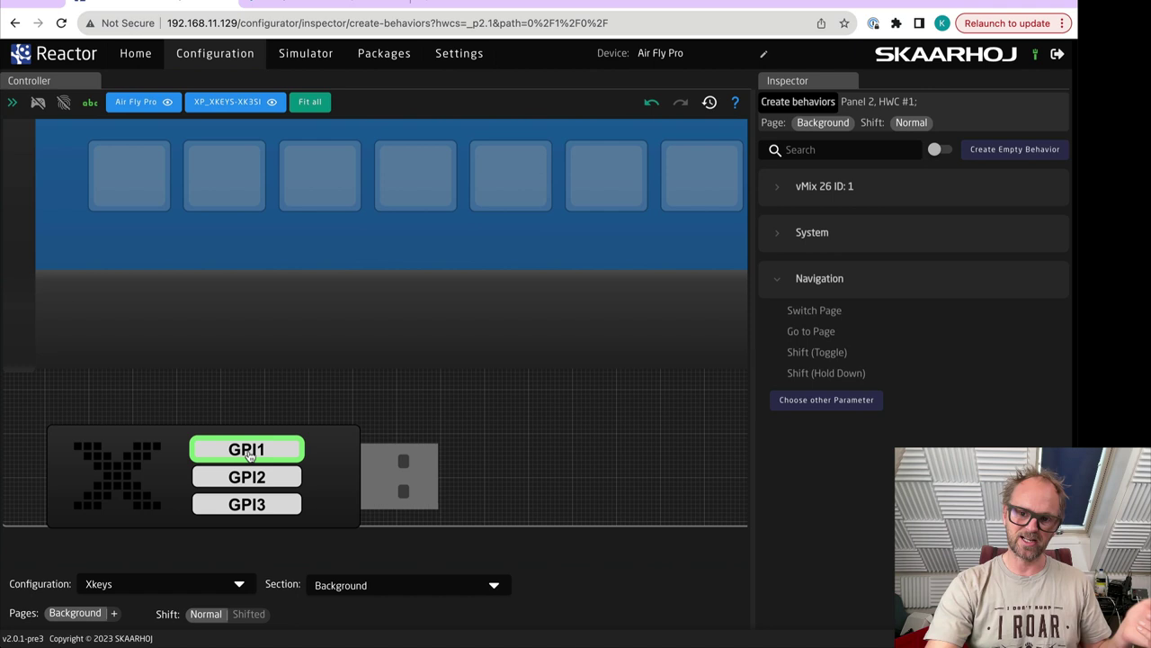
left_click(775, 188)
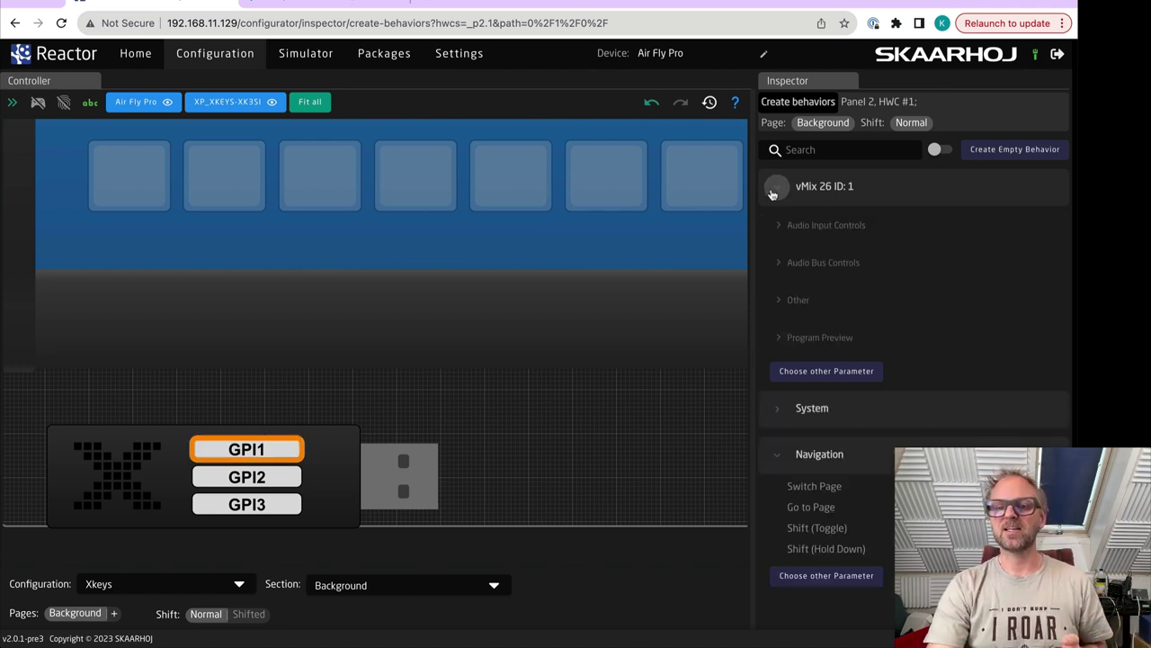
left_click(779, 338)
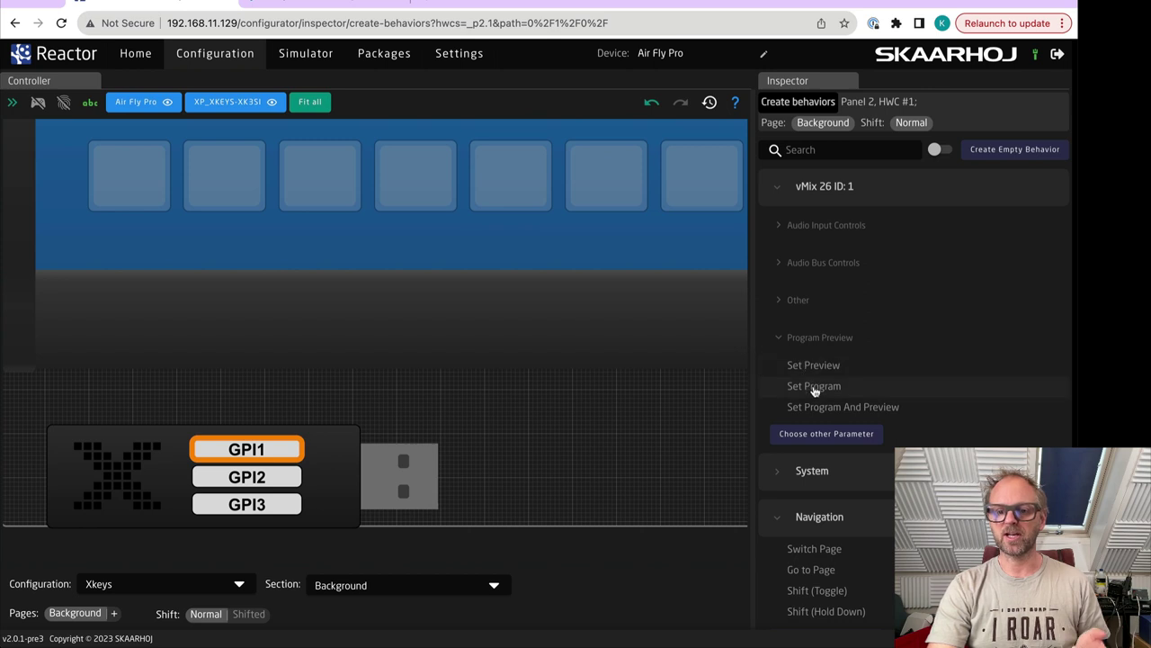
left_click(779, 337)
left_click(779, 307)
left_click(797, 329)
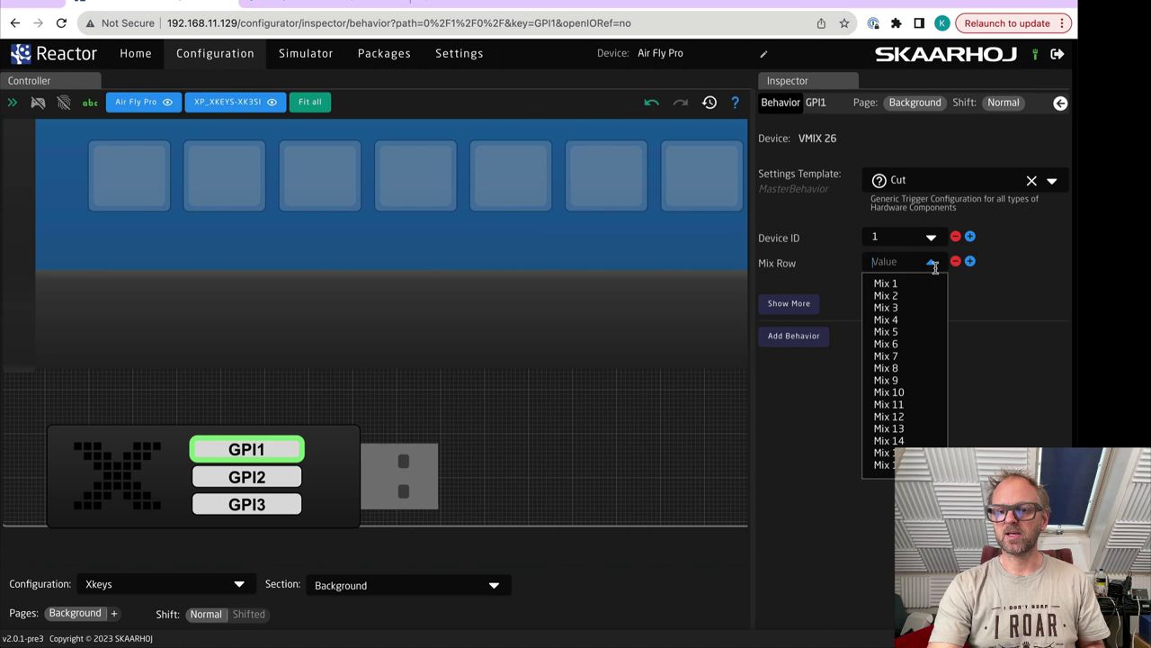
left_click(893, 286)
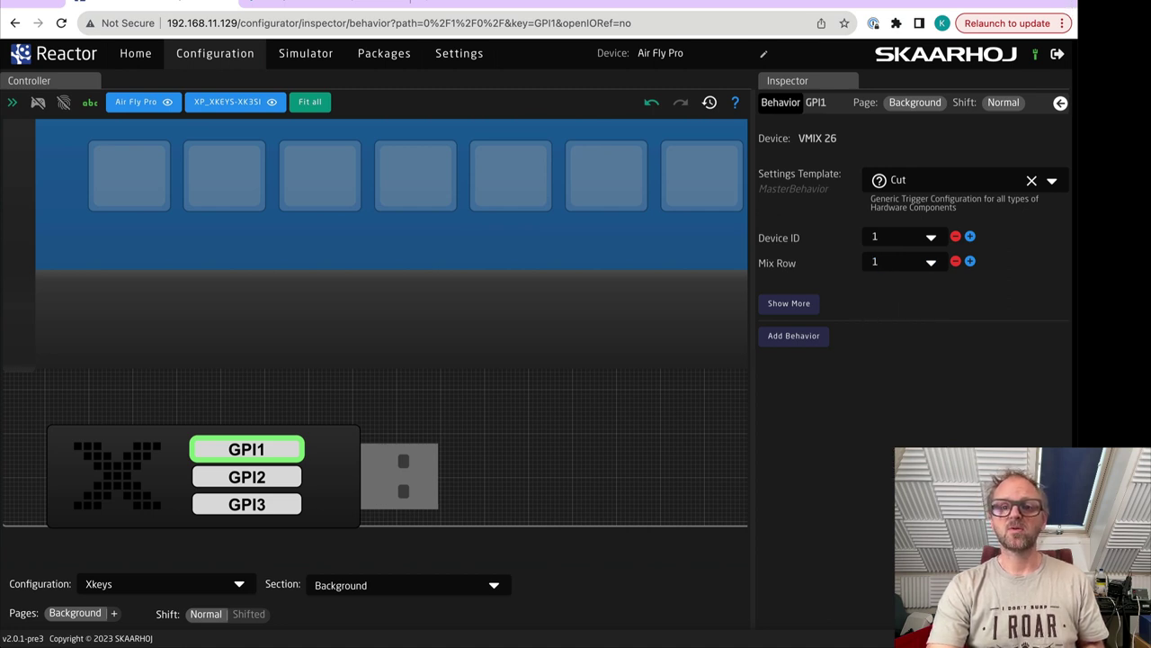
mouse_move(1077, 324)
left_mouse_down()
mouse_move(547, 324)
mouse_move(1079, 324)
left_mouse_up()
- Switch over to the TeamViewer window showing the vMix session
key("super+Tab")
key("super+Tab")
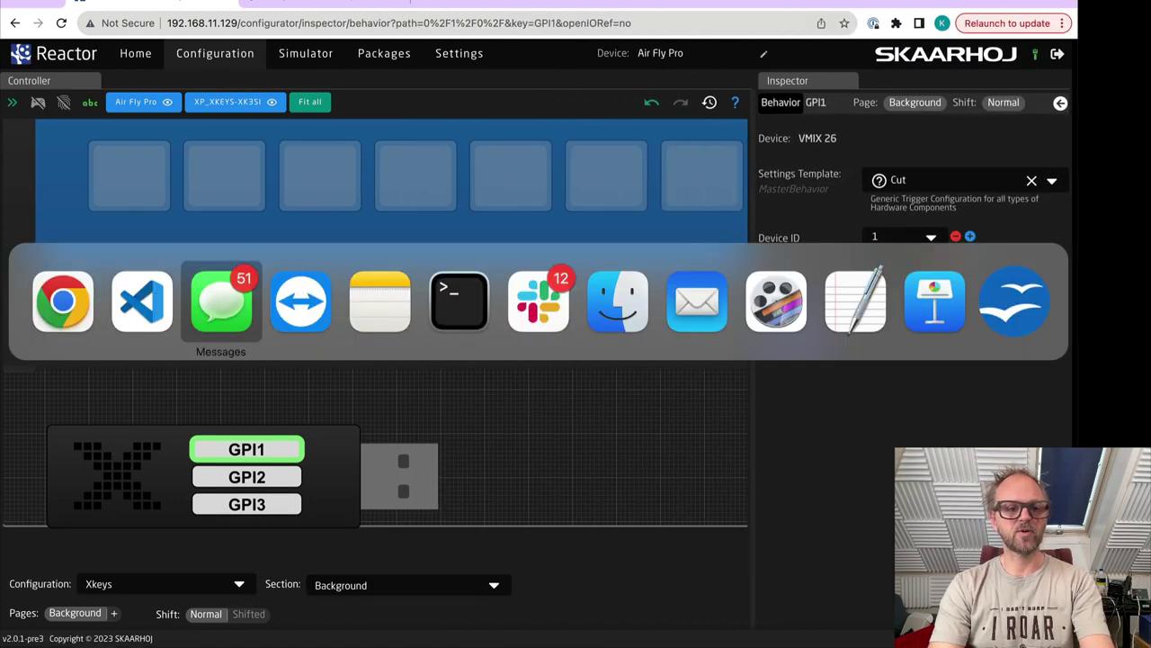
key("super+Tab")
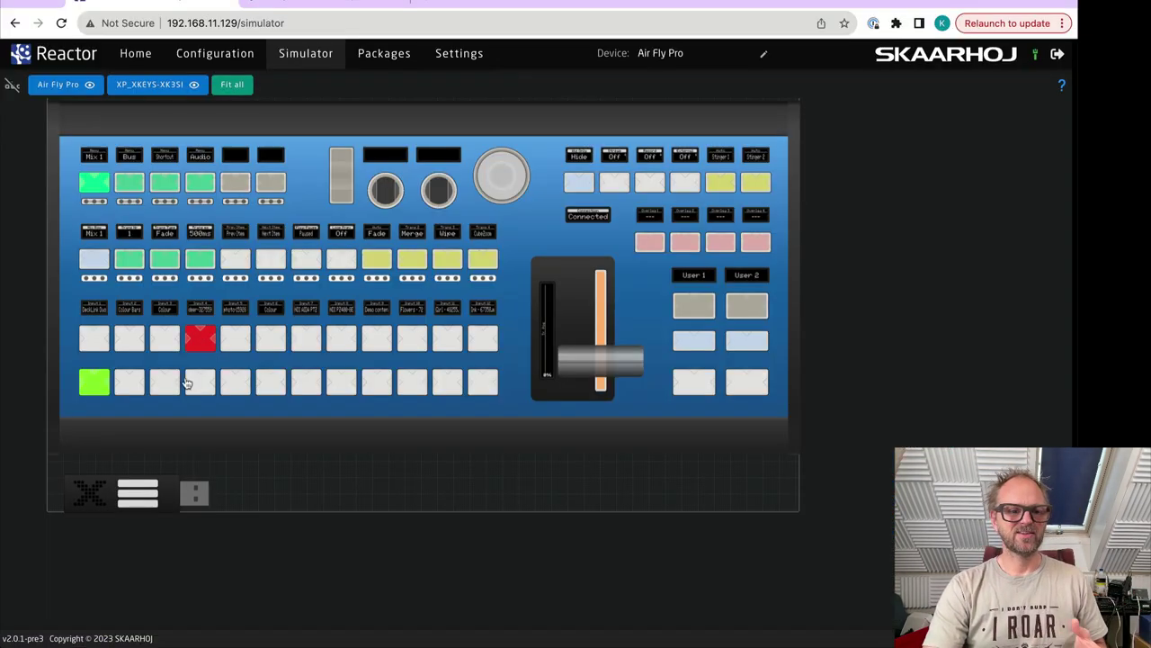
- Test GPI1 in the simulator with repeated cuts, showing the full Air Fly Pro panel
left_click(130, 506)
scroll(131, 505, "up", 5)
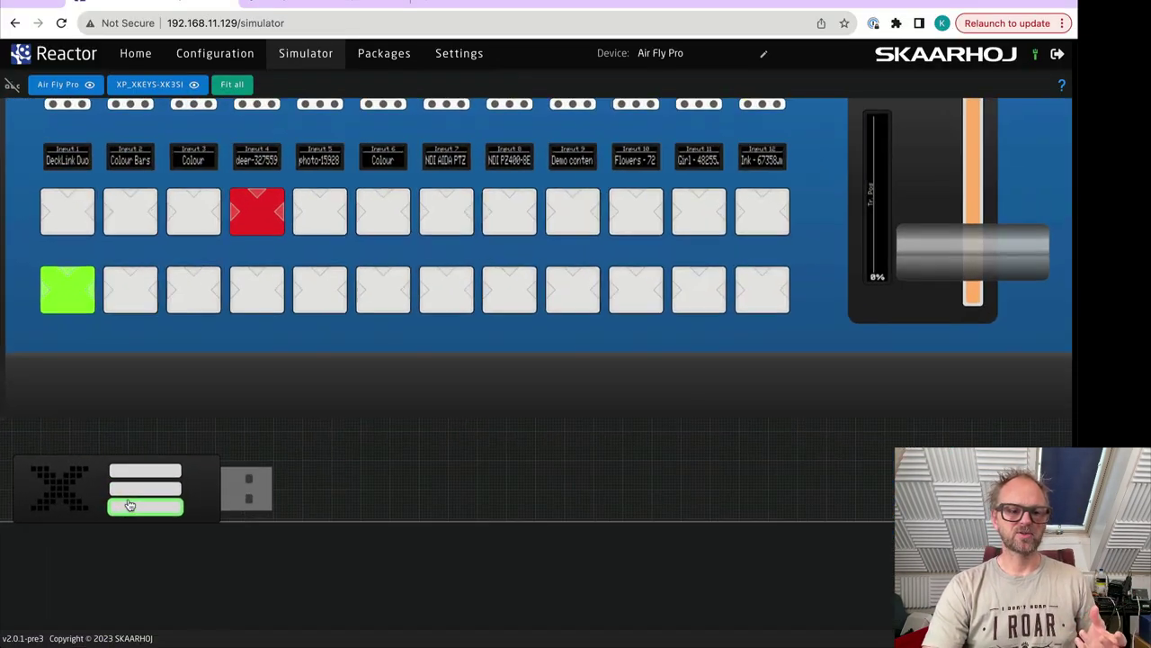
left_click(148, 467)
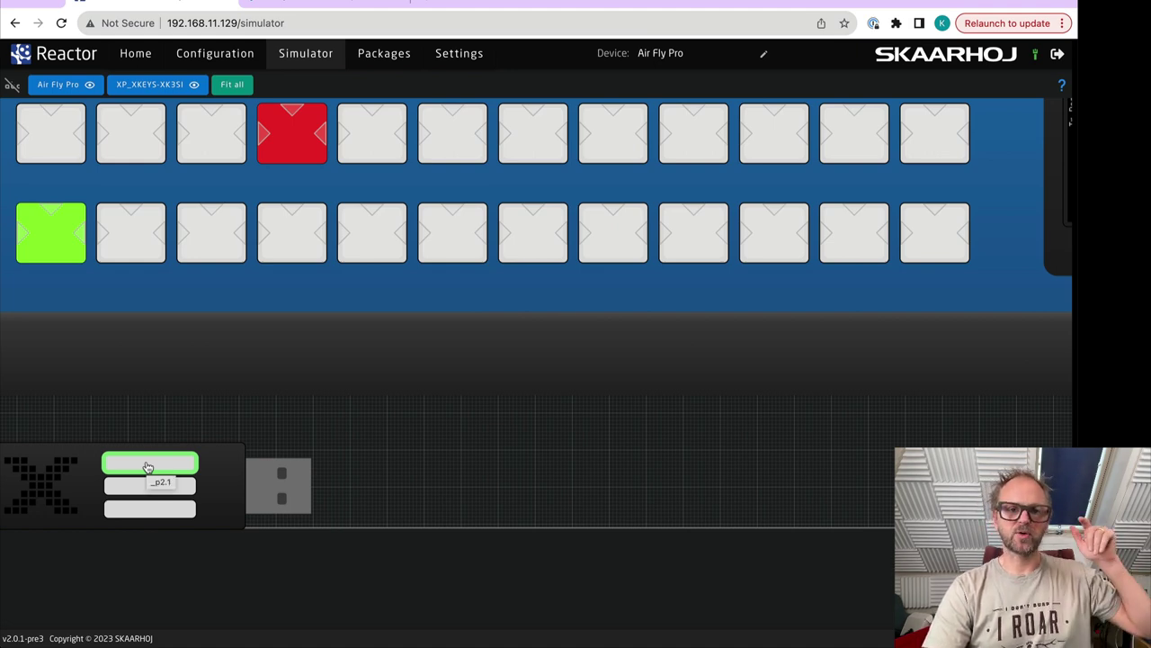
left_click(149, 467)
left_click(149, 467)
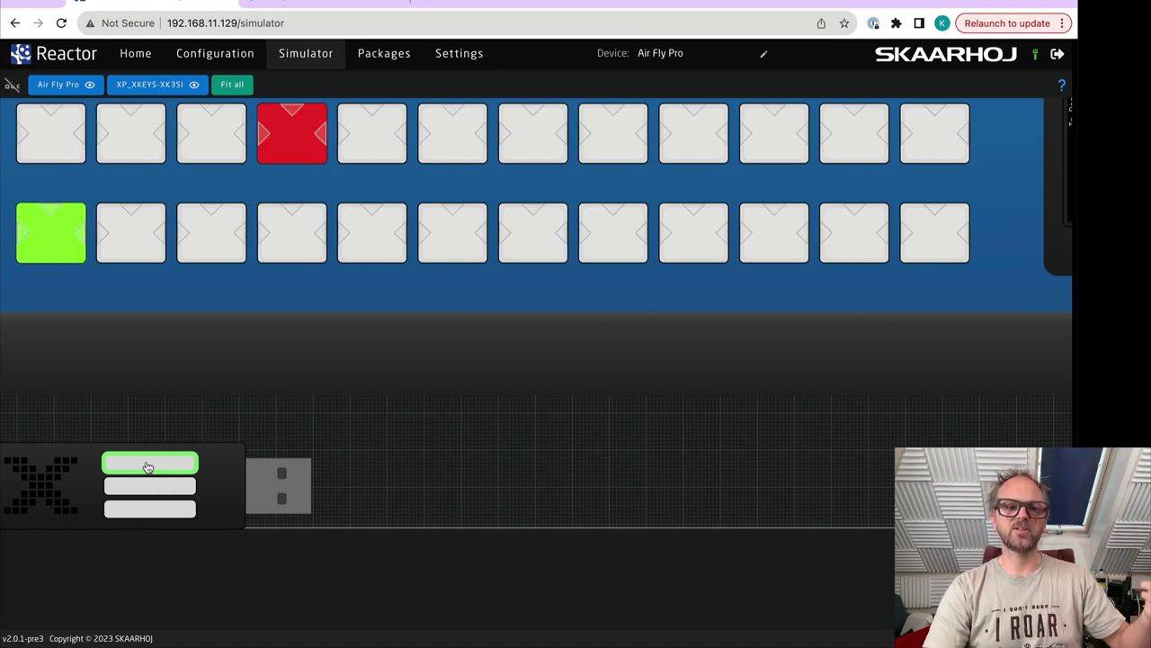
left_click(148, 466)
left_click(149, 467)
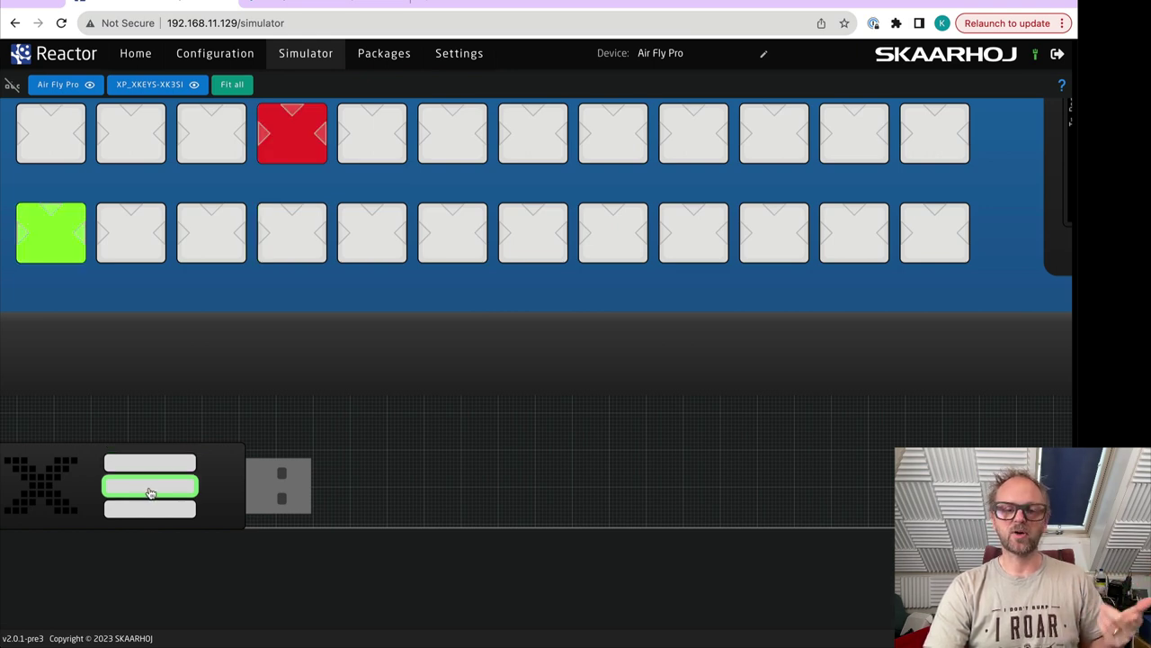
left_click(151, 492)
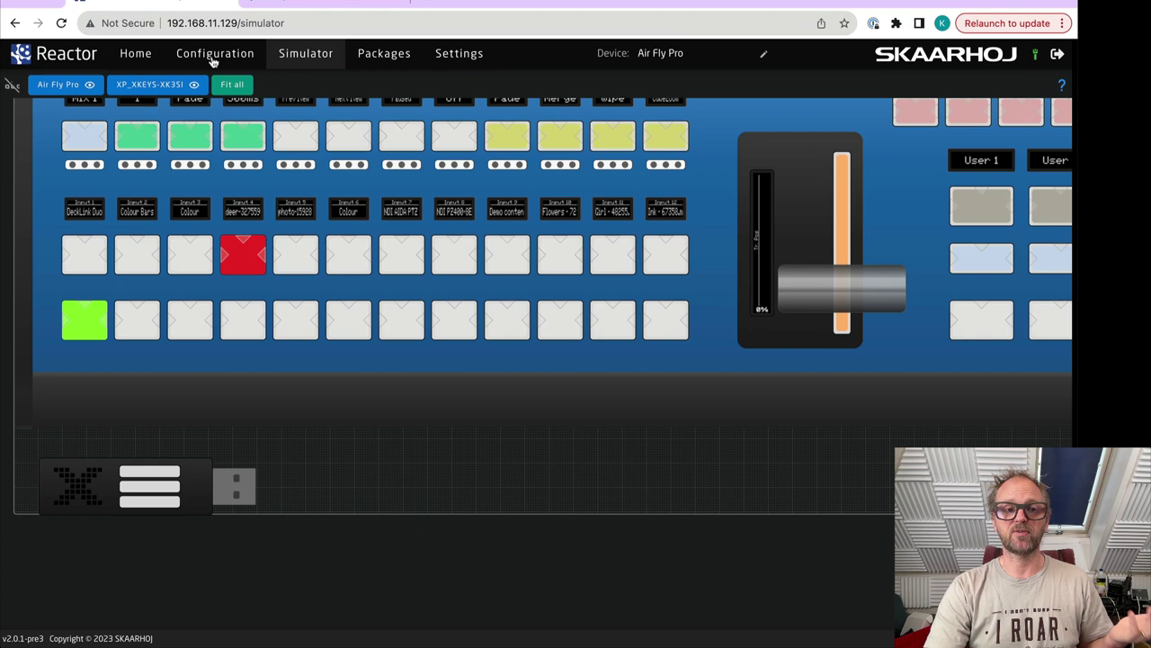
- In the configuration editor, give GPI2 the vMix 26 Program Preview > Set Program action
left_click(208, 55)
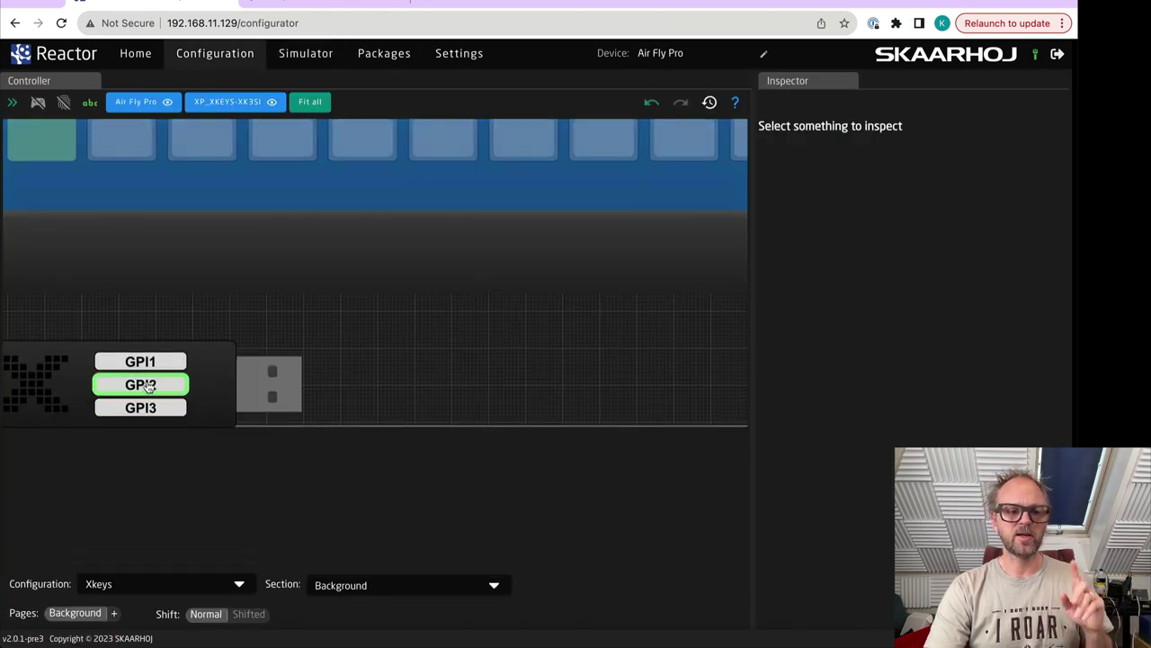
left_click(144, 385)
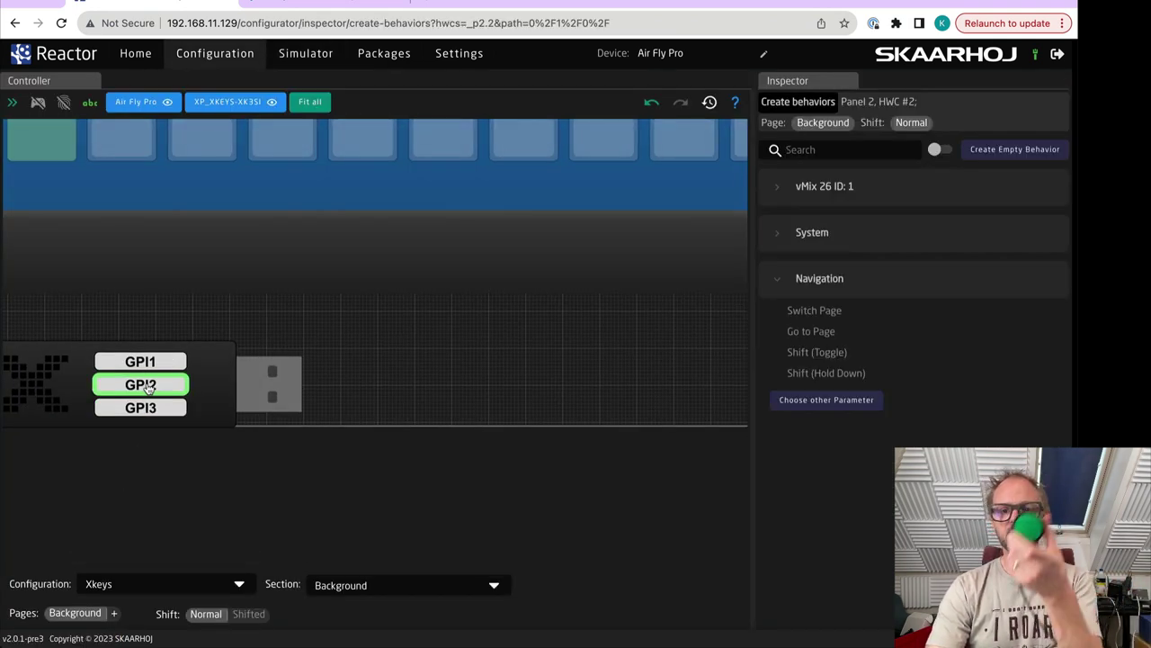
left_click(780, 188)
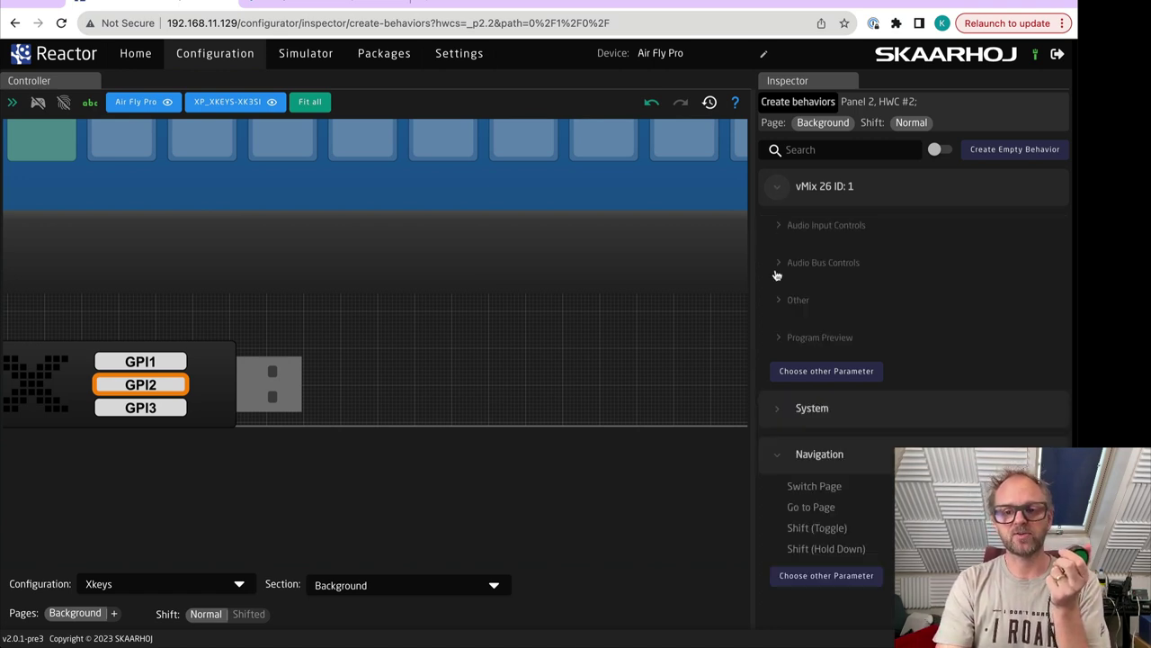
left_click(358, 249)
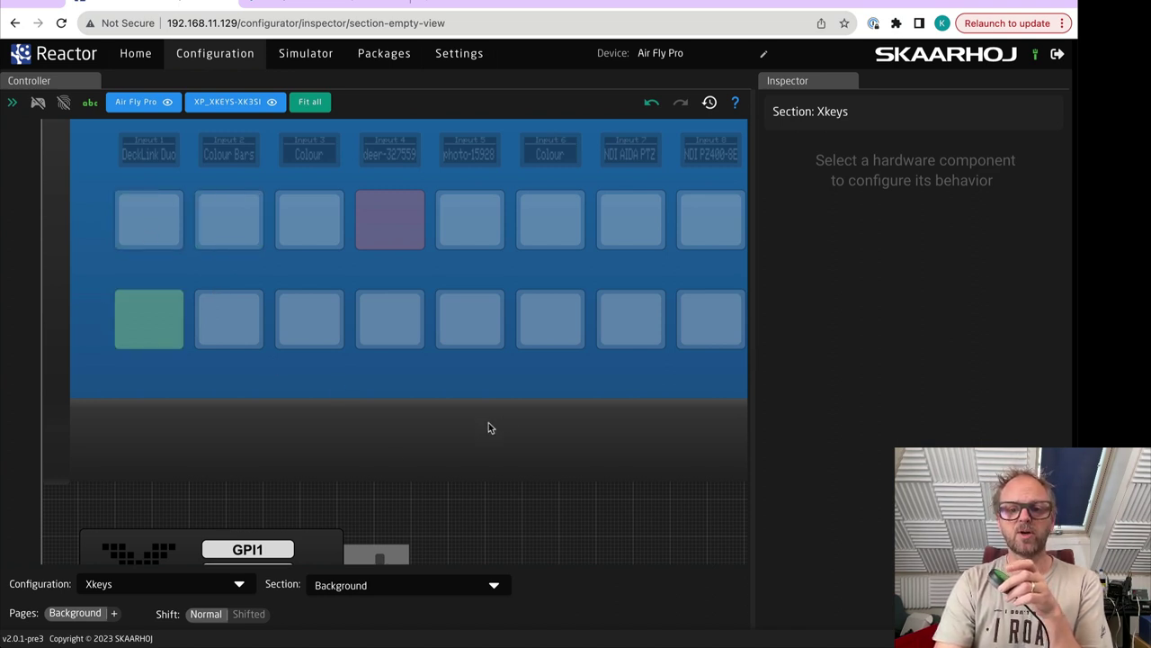
scroll(293, 495, "down", 2)
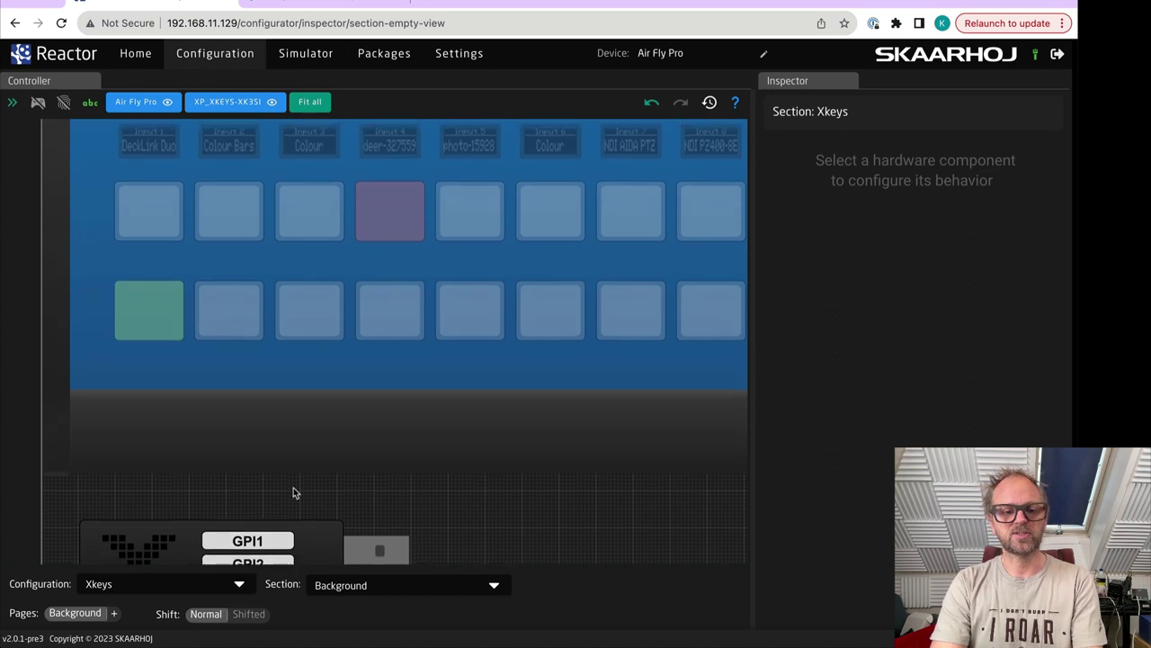
left_click(270, 558)
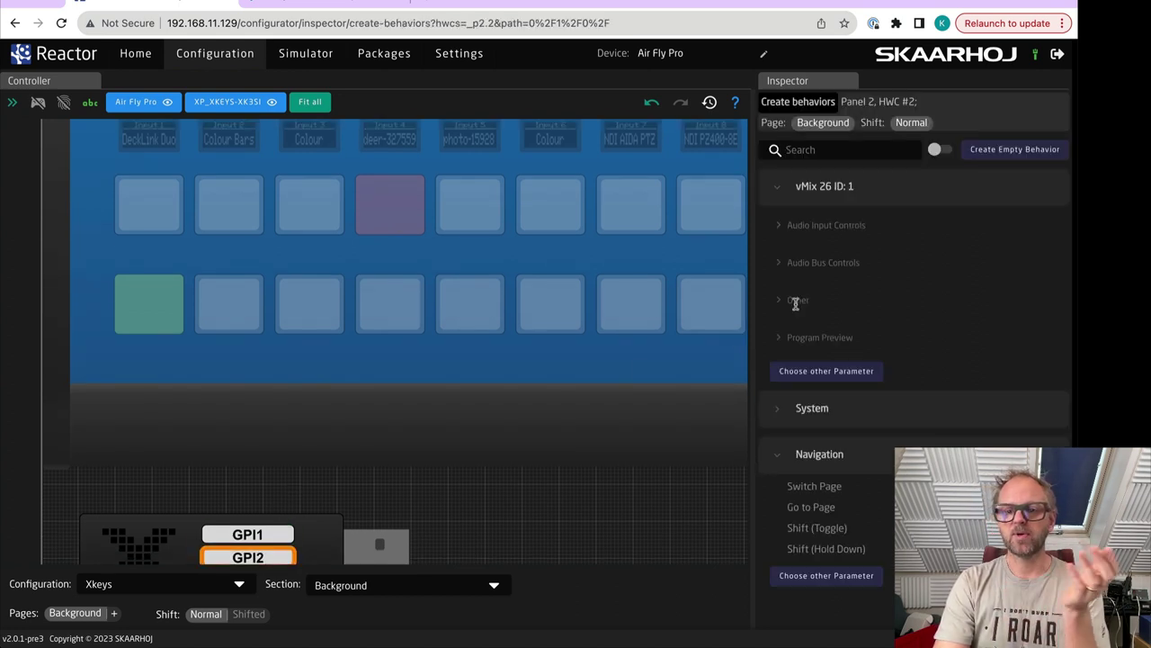
left_click(781, 338)
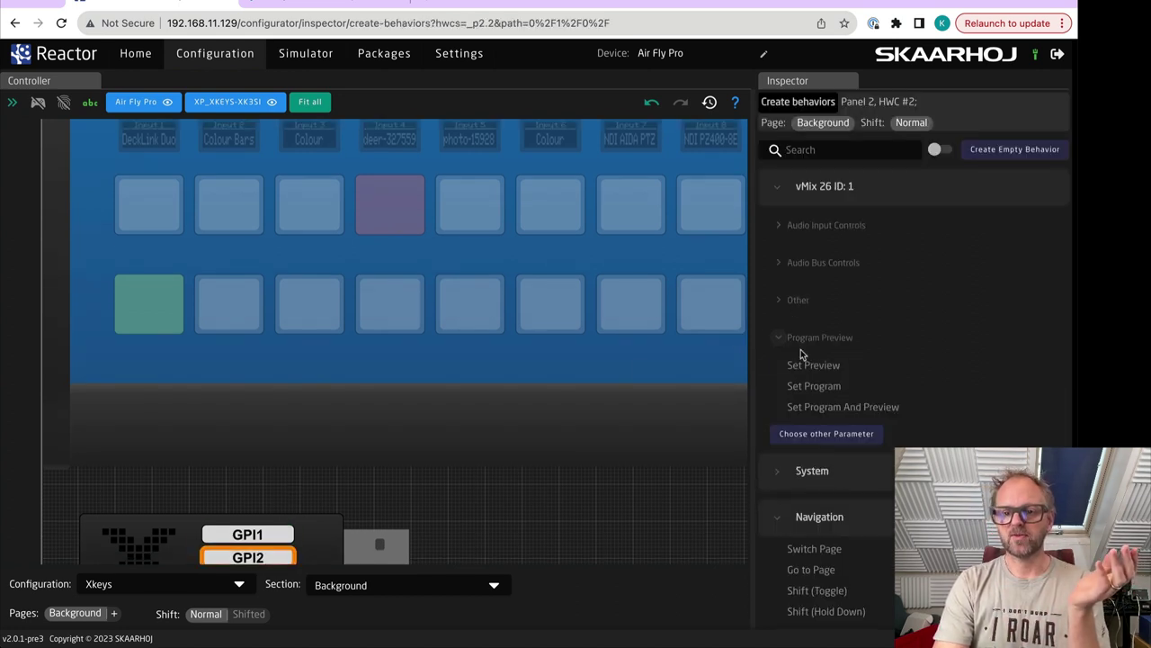
left_click(825, 392)
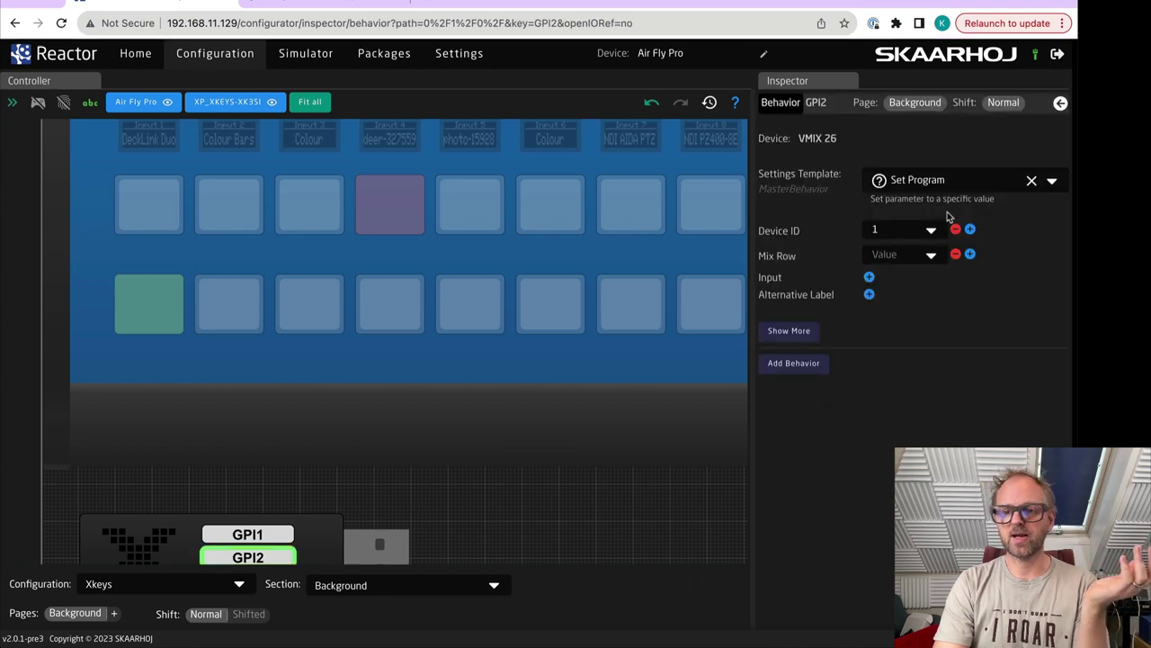
- Set the Set Program action to Mix Row 1 and Input 1, and add another behavior
left_click(929, 254)
left_click(885, 276)
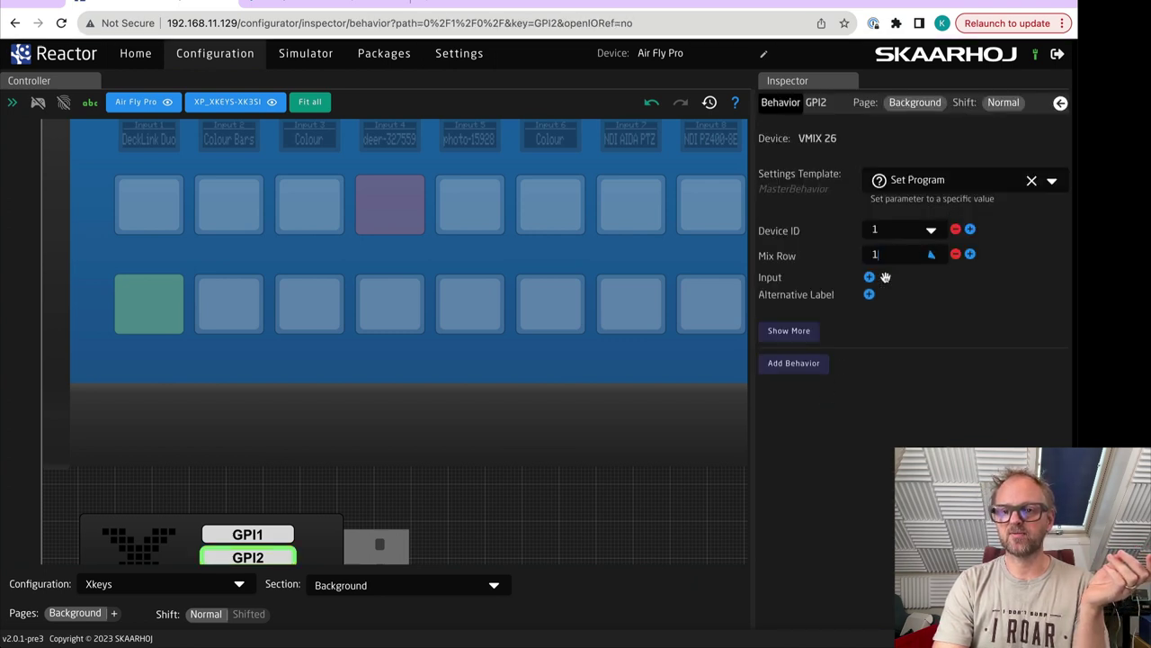
left_click(869, 278)
left_click(869, 279)
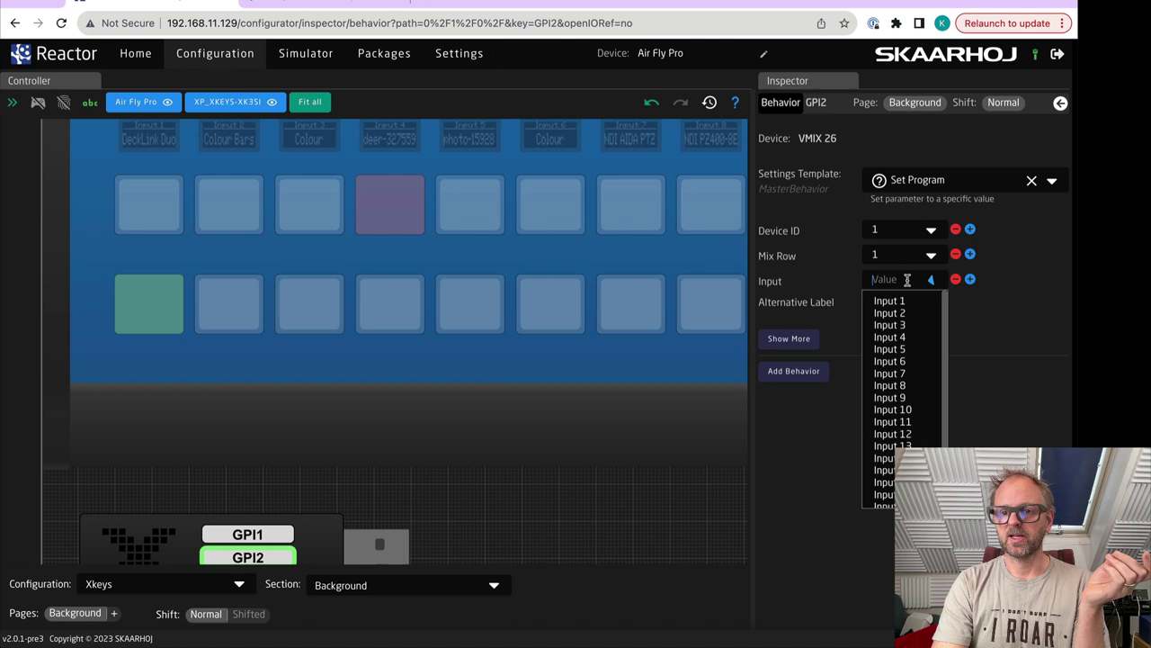
left_click(886, 300)
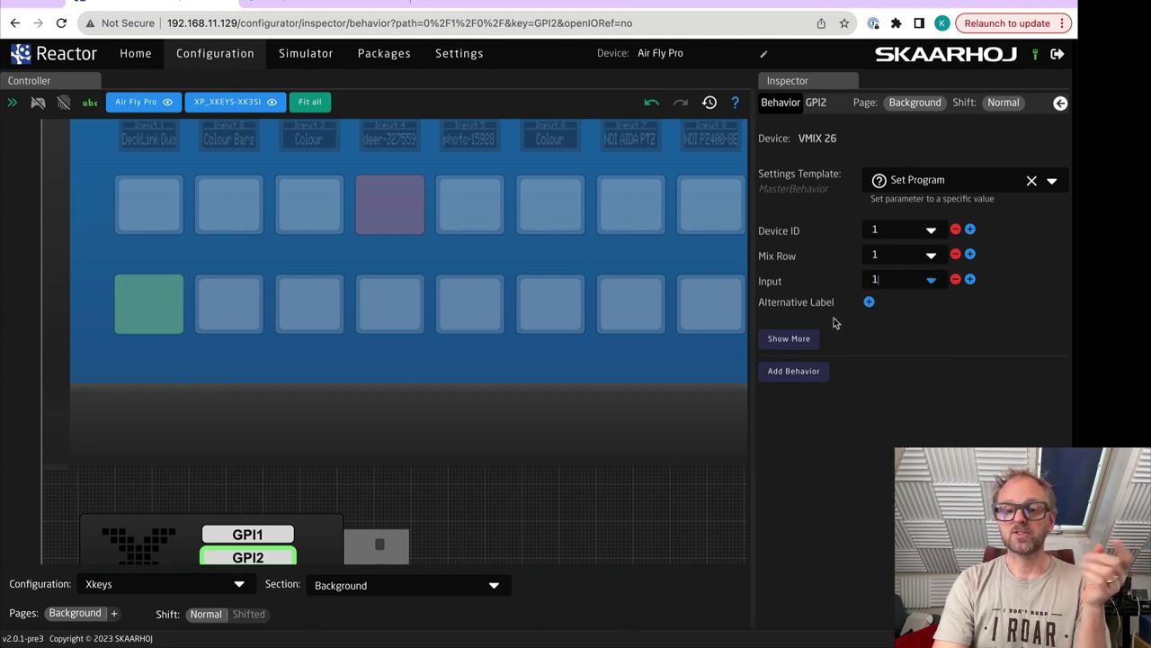
left_click(801, 371)
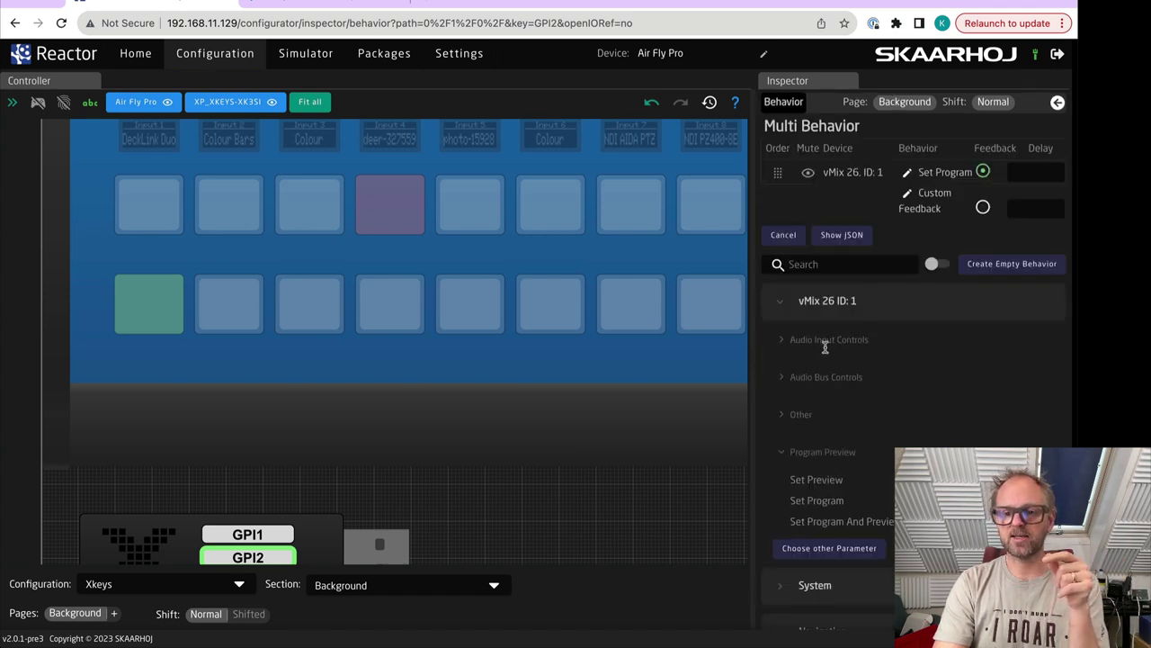
- Add a Set Preview action to GPI2 with Mix Row 1 and Input 2
left_click(814, 479)
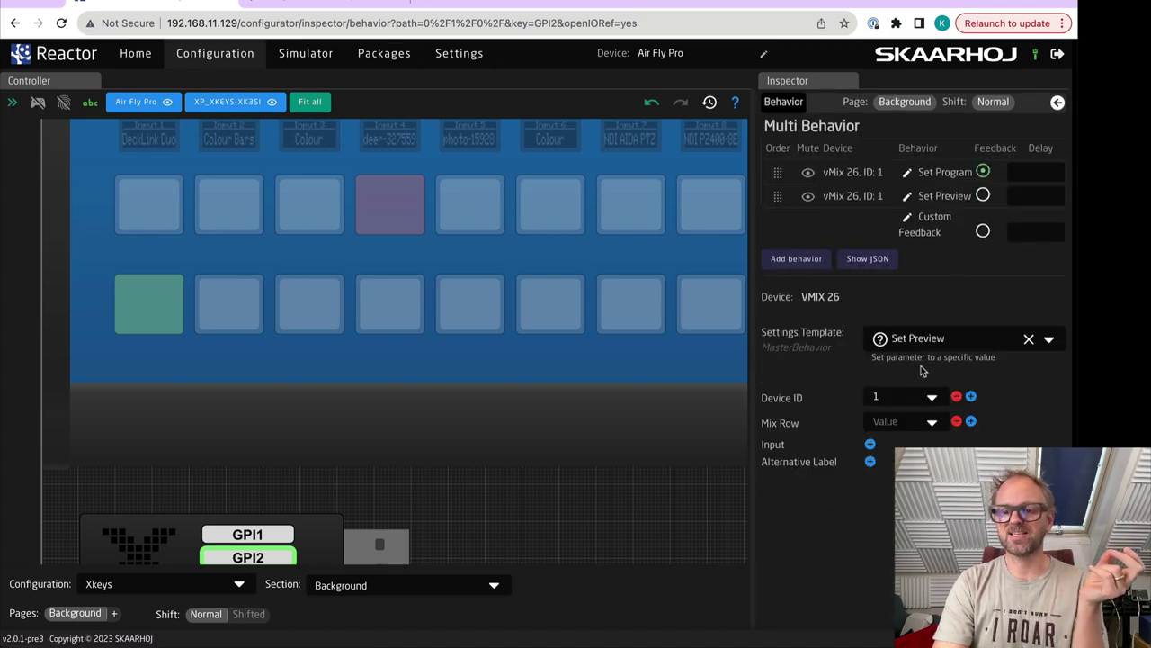
left_click(913, 423)
left_click(904, 444)
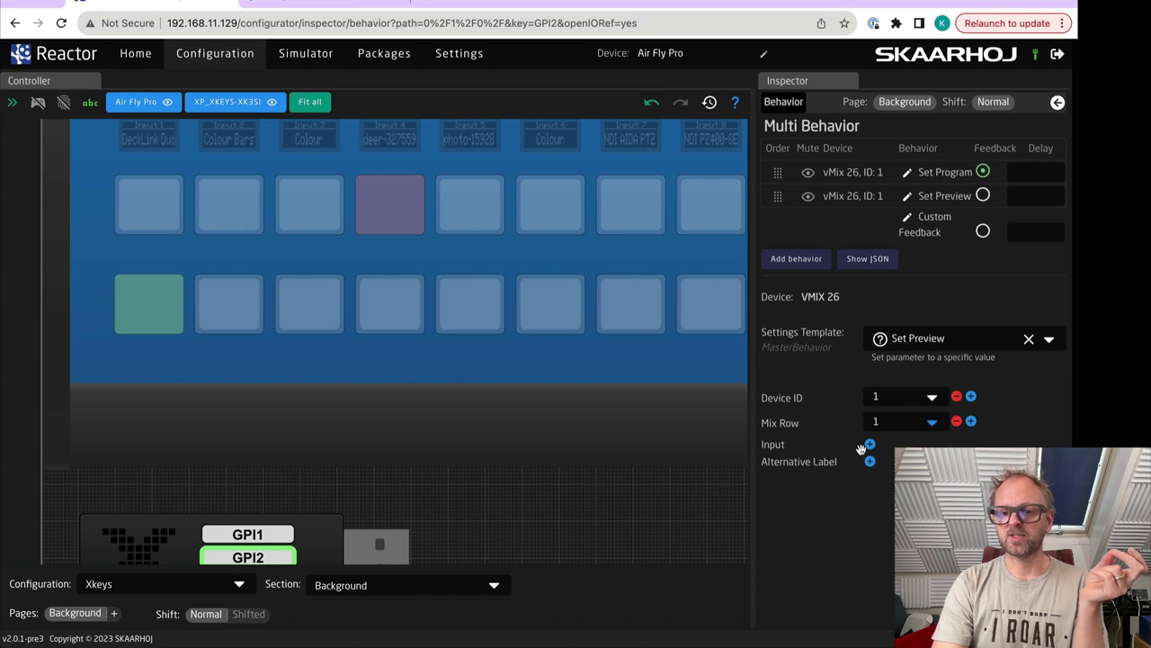
left_click(870, 445)
left_click(877, 447)
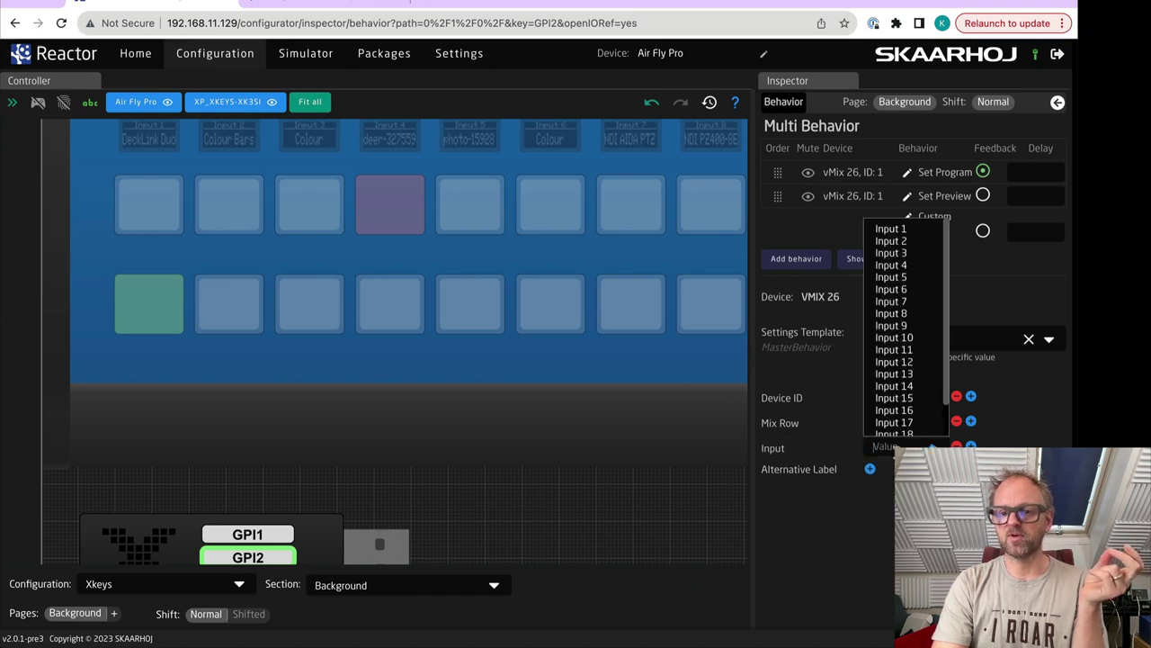
left_click(904, 239)
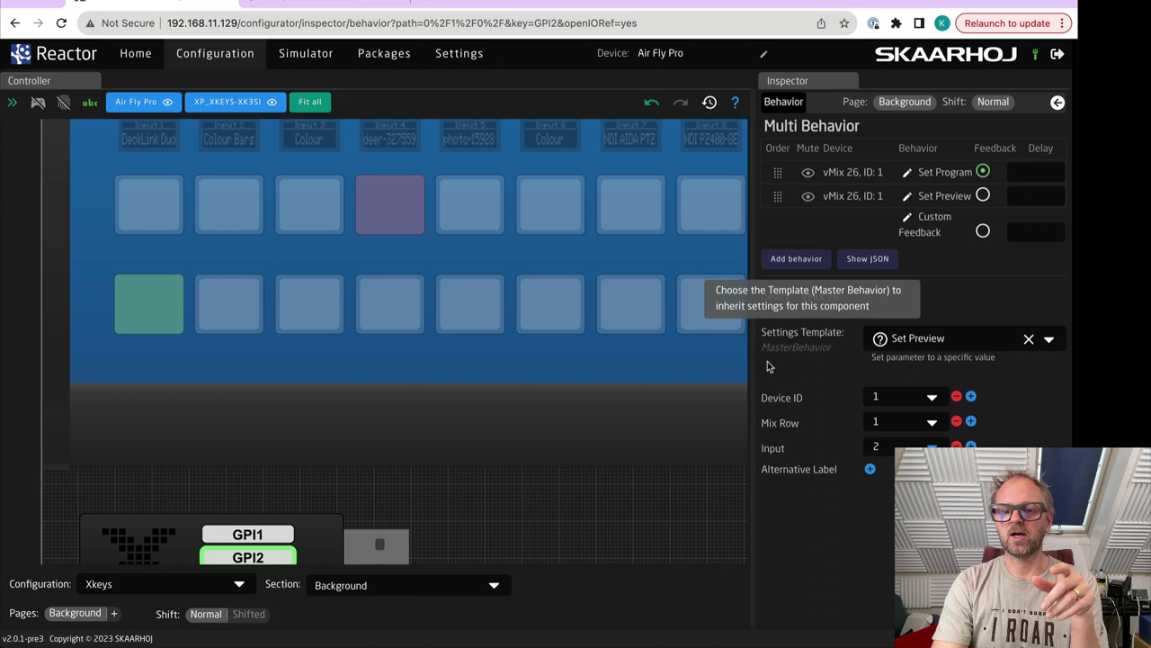
- Resize the Inspector and controller layout panes, then switch to the Simulator
left_click_drag(750, 362, 532, 341)
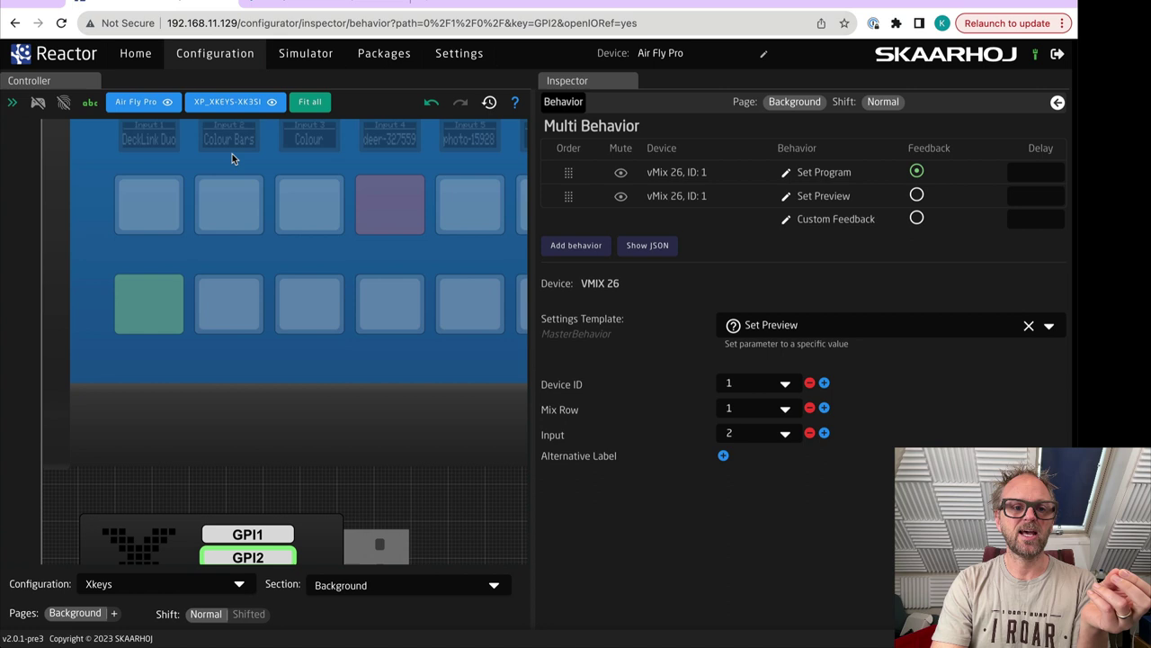
scroll(232, 159, "up", 5)
scroll(232, 453, "down", 5)
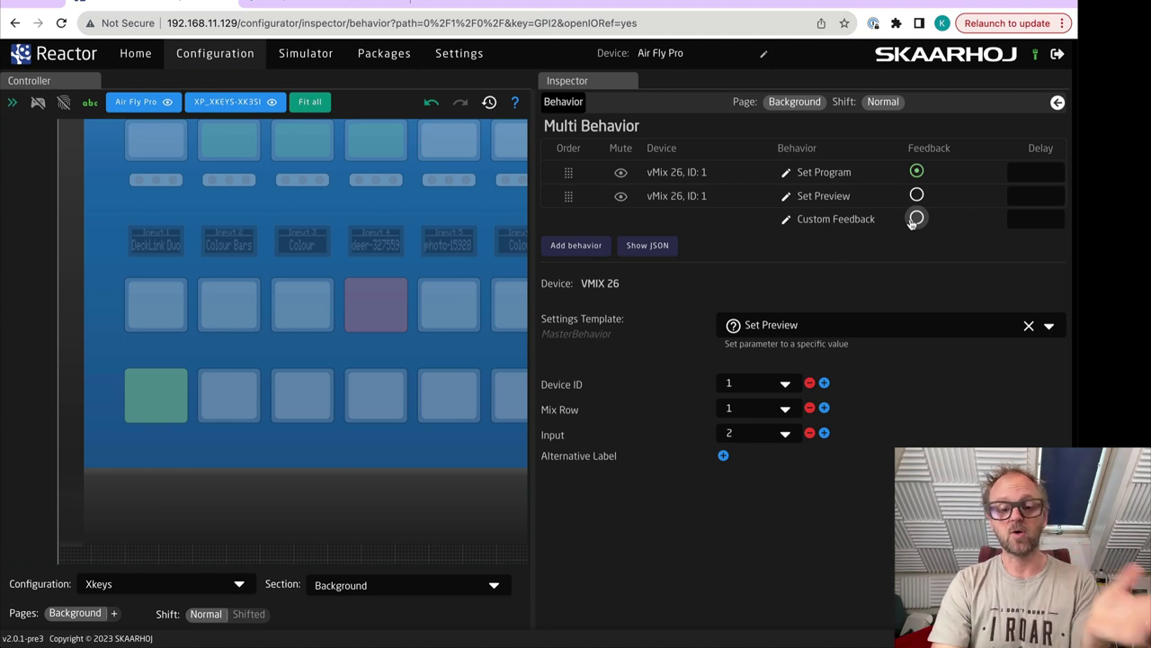
left_click_drag(532, 329, 692, 332)
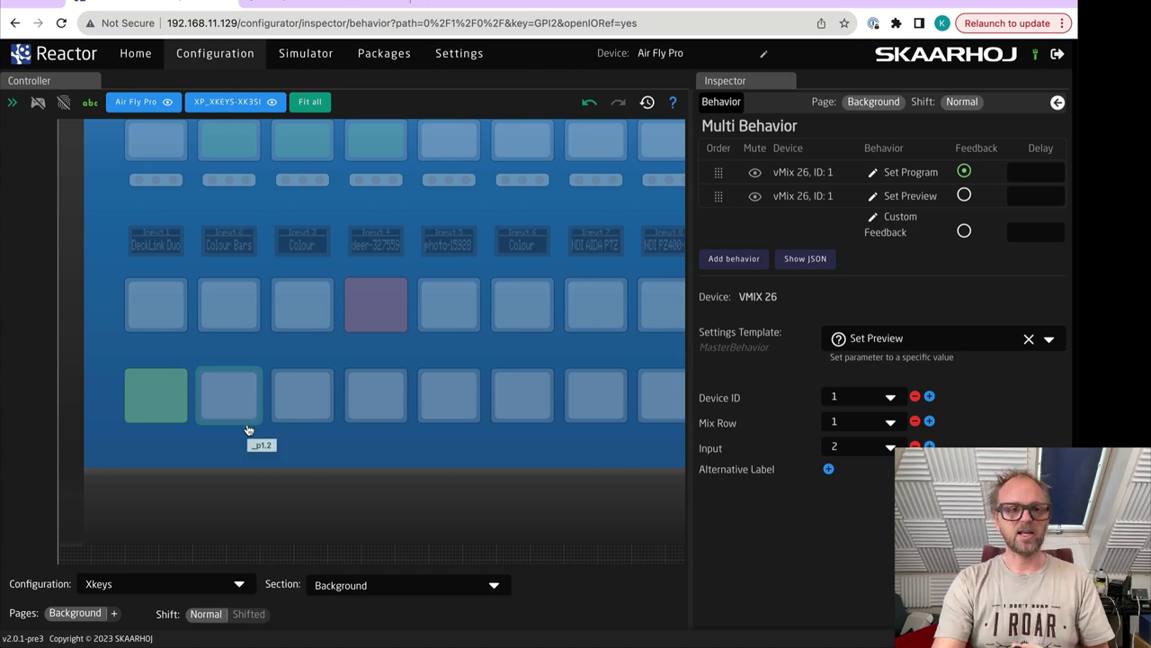
left_click(307, 56)
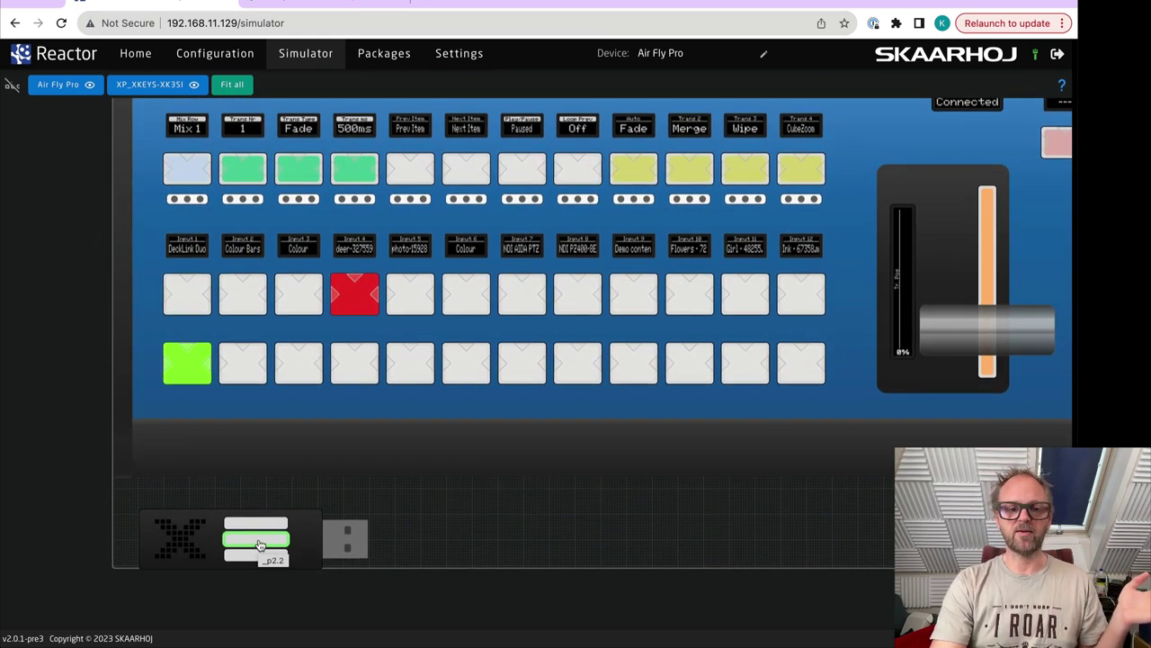
- Fire GPI2 for Input 1 on program and Input 2 on preview, then cue Input 5 and take Input 7
left_click(259, 545)
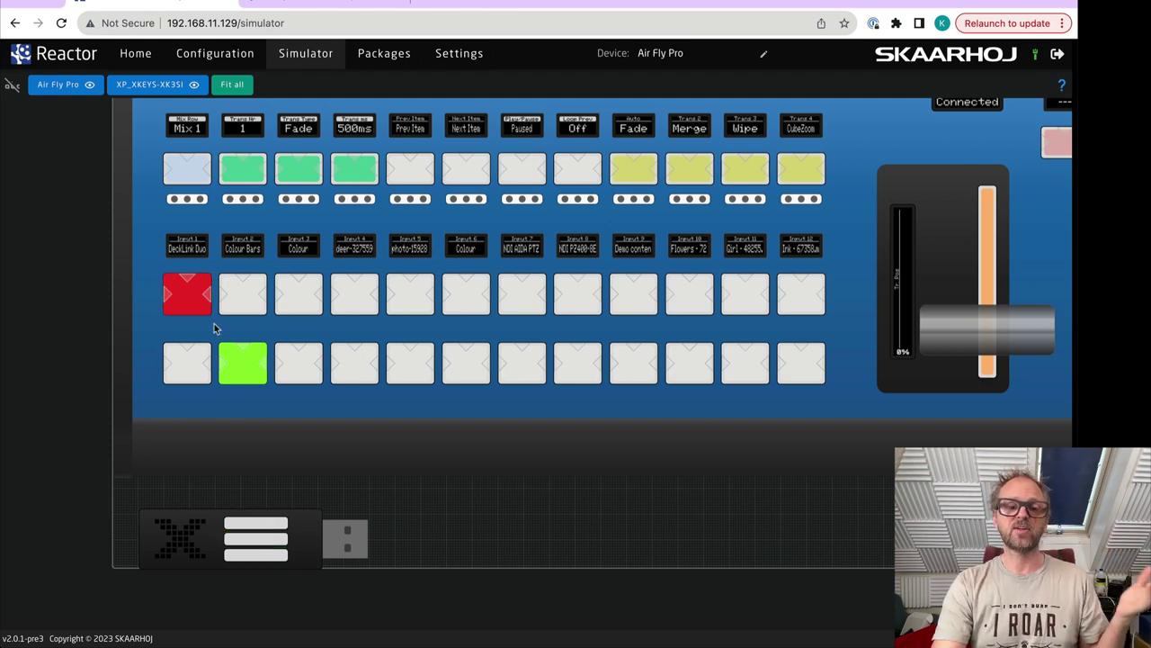
left_click(401, 376)
left_click(527, 304)
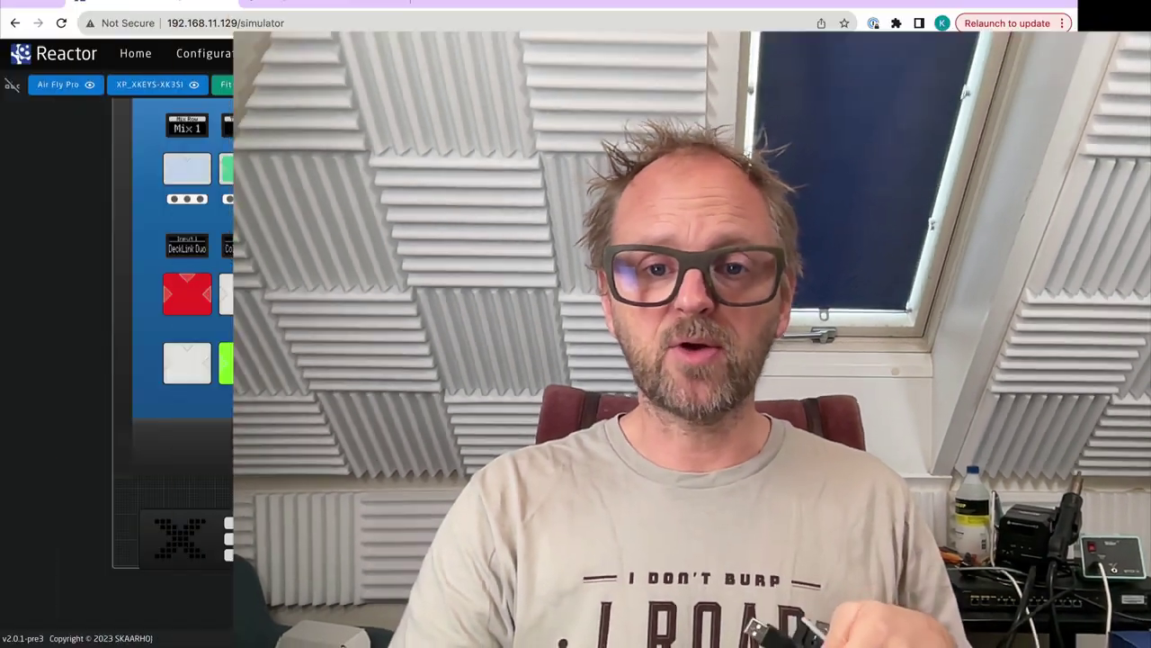
- Zoom the simulator out and return to the Home panels overview
scroll(455, 316, "down", 5)
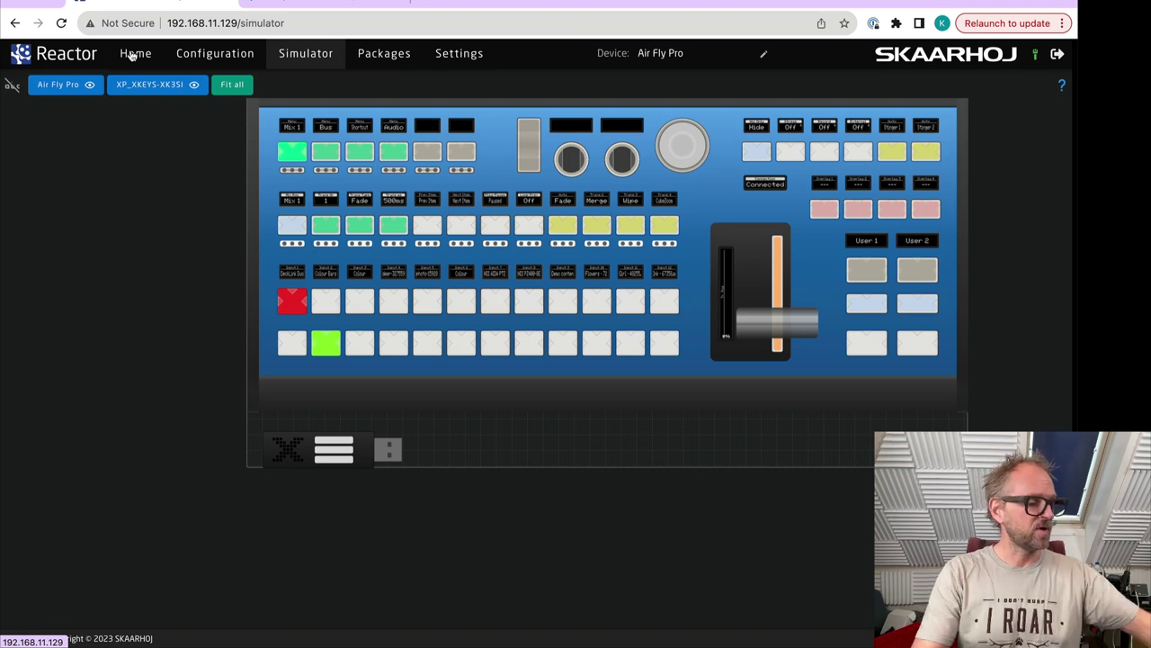
left_click(132, 56)
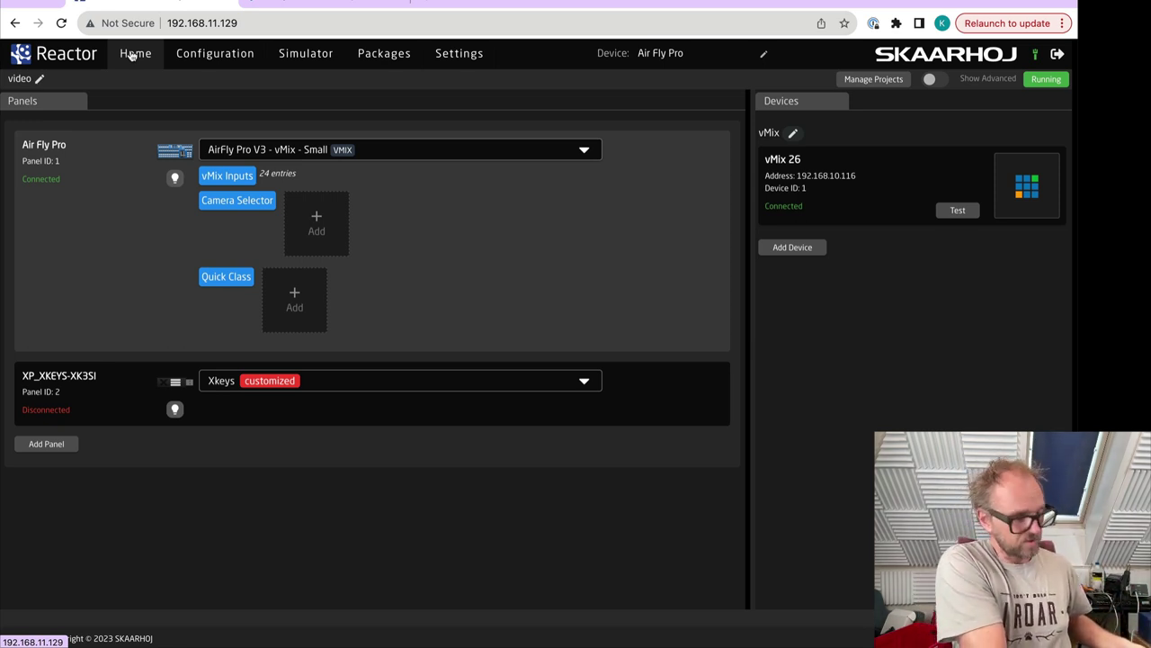
- Check panel discovery, then inspect the xpanel-xkeys package log for the XK-HD15 Wire Interface
left_click(47, 443)
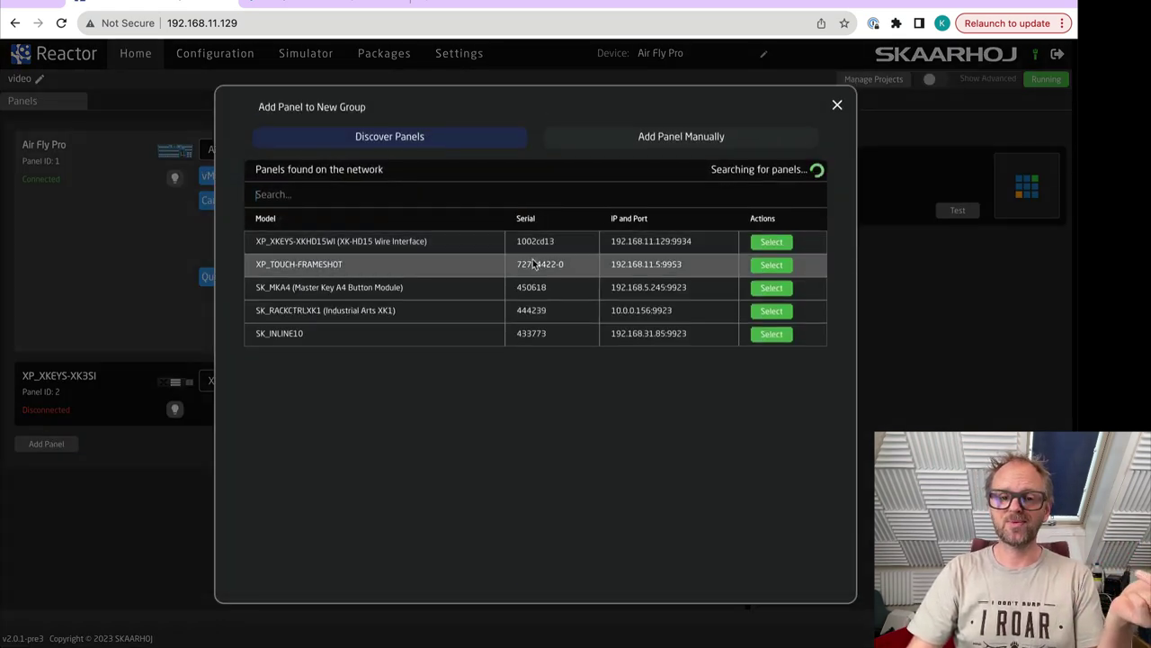
left_click(837, 106)
left_click(364, 59)
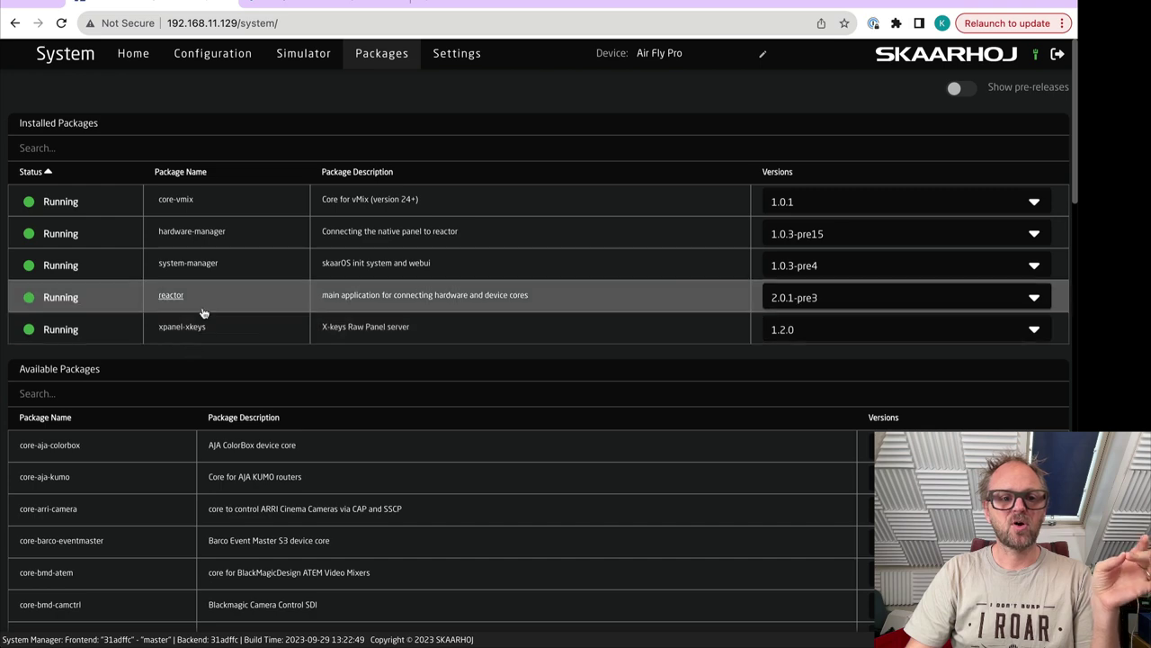
left_click(183, 327)
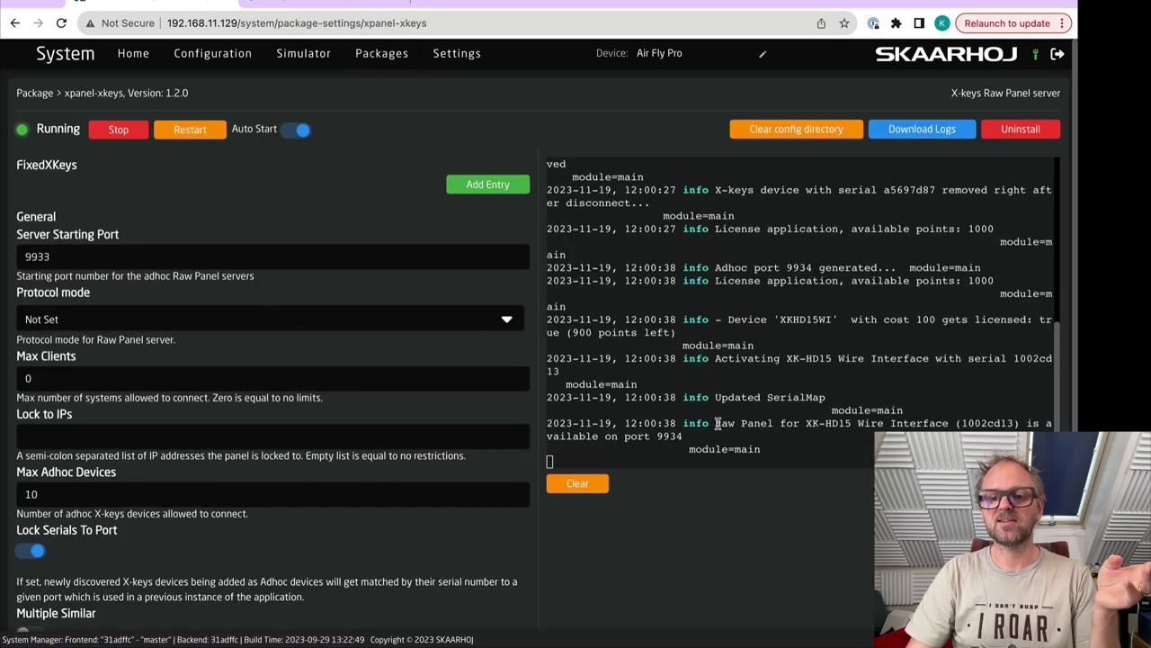
left_click_drag(717, 423, 932, 424)
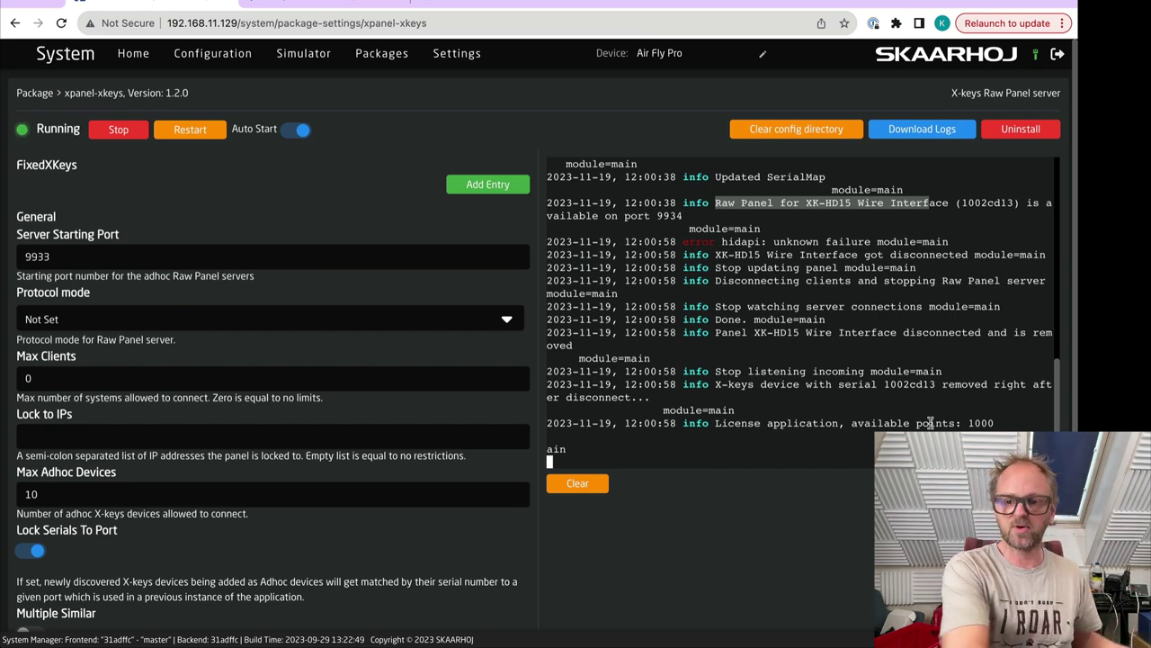
- Add the discovered XK-HD15 Wire Interface as Panel ID 3 and review its settings
left_click(127, 58)
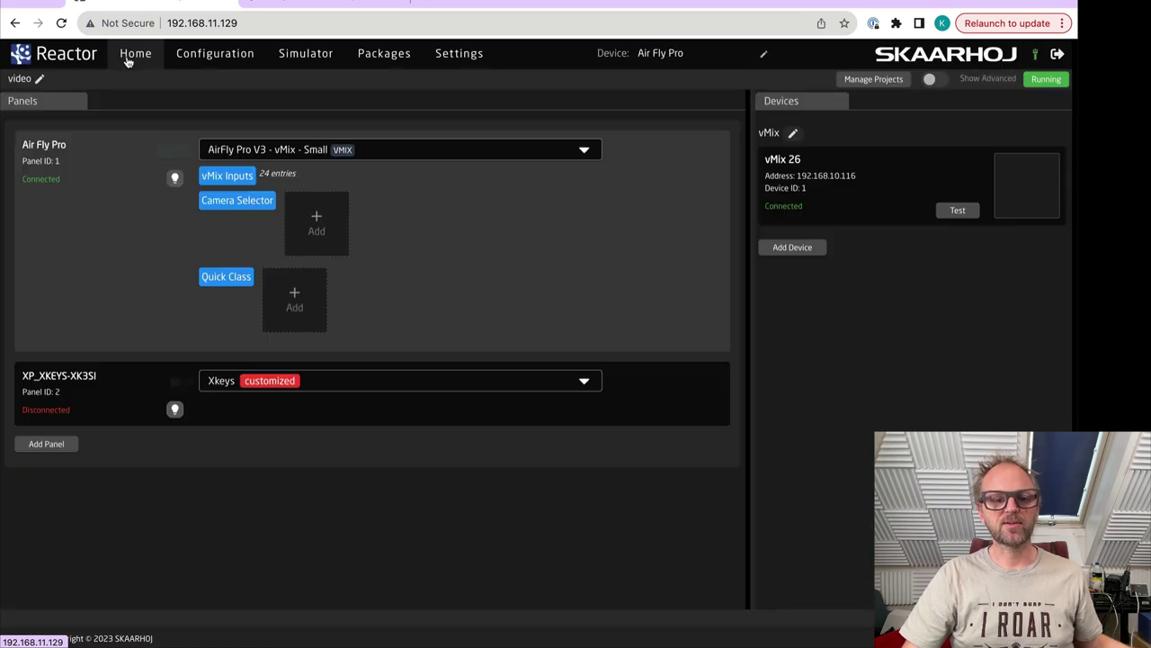
left_click(76, 439)
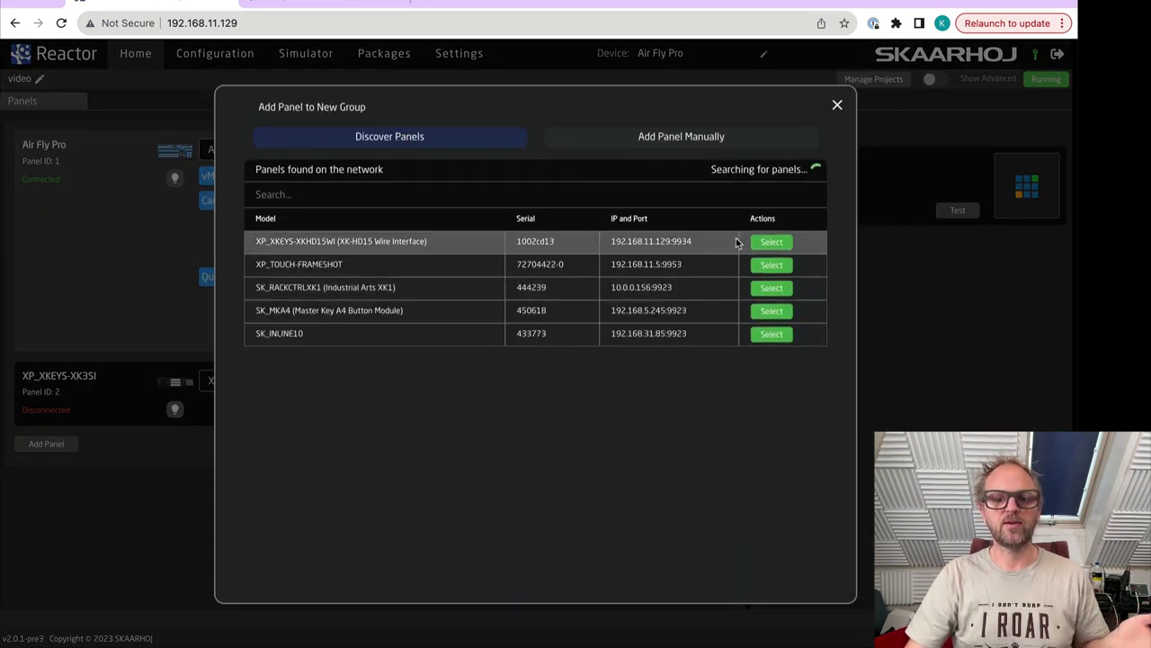
left_click(772, 242)
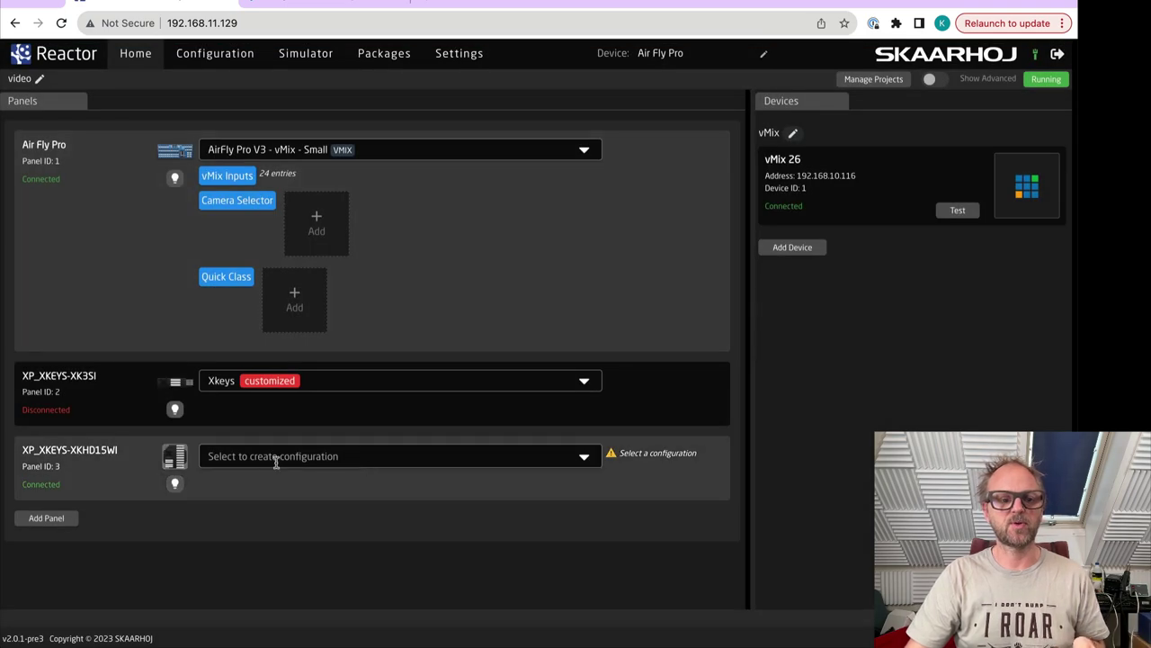
left_click(86, 454)
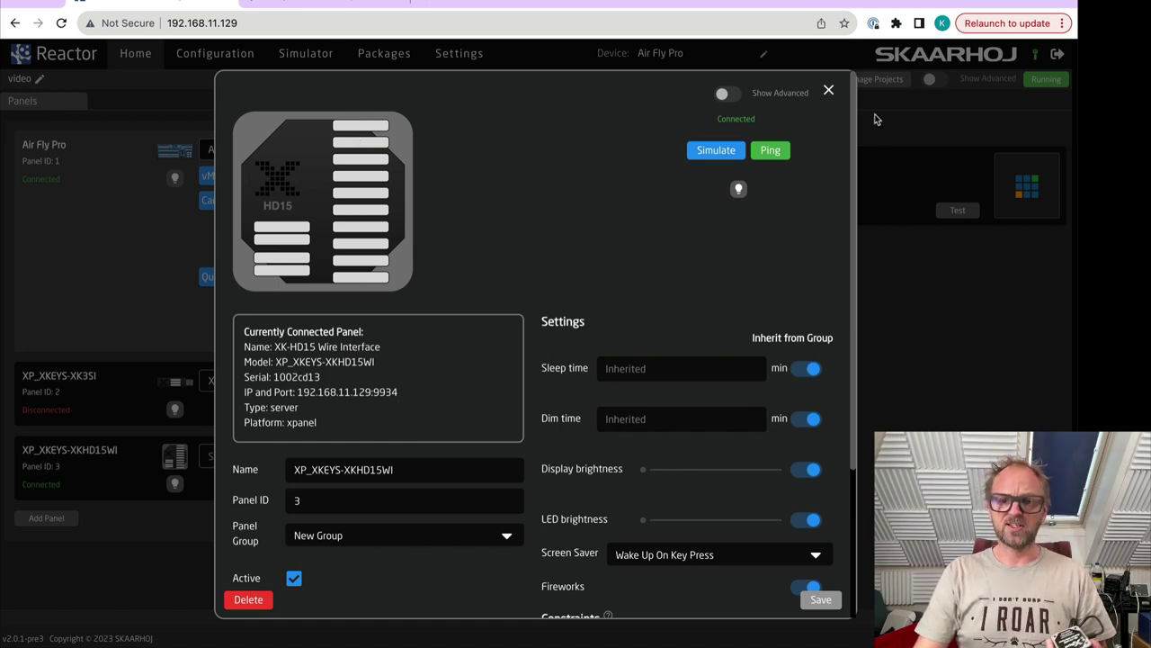
left_click(828, 93)
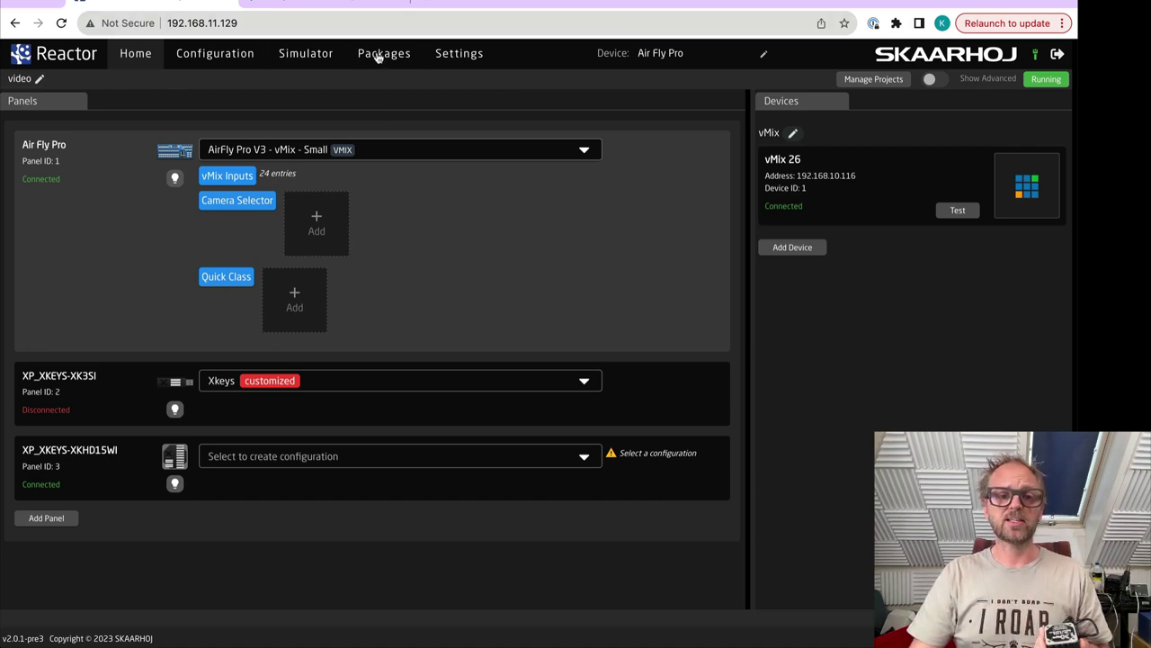
- Bring the whole HD15 device into view in the simulator
left_click(302, 53)
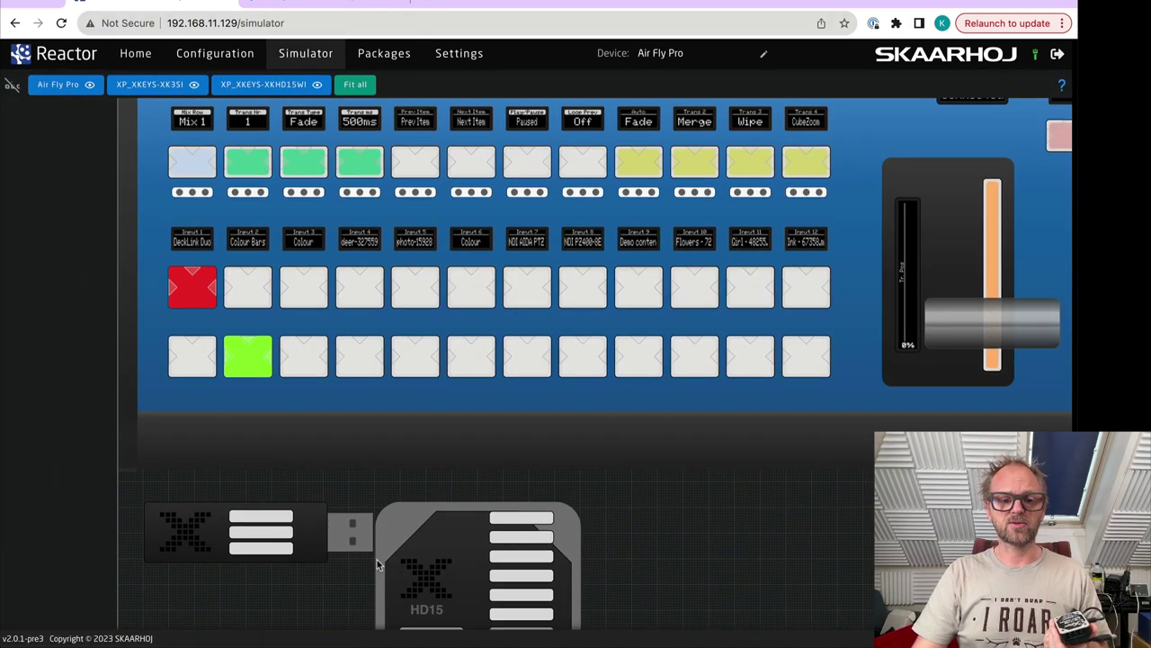
scroll(378, 564, "down", 2)
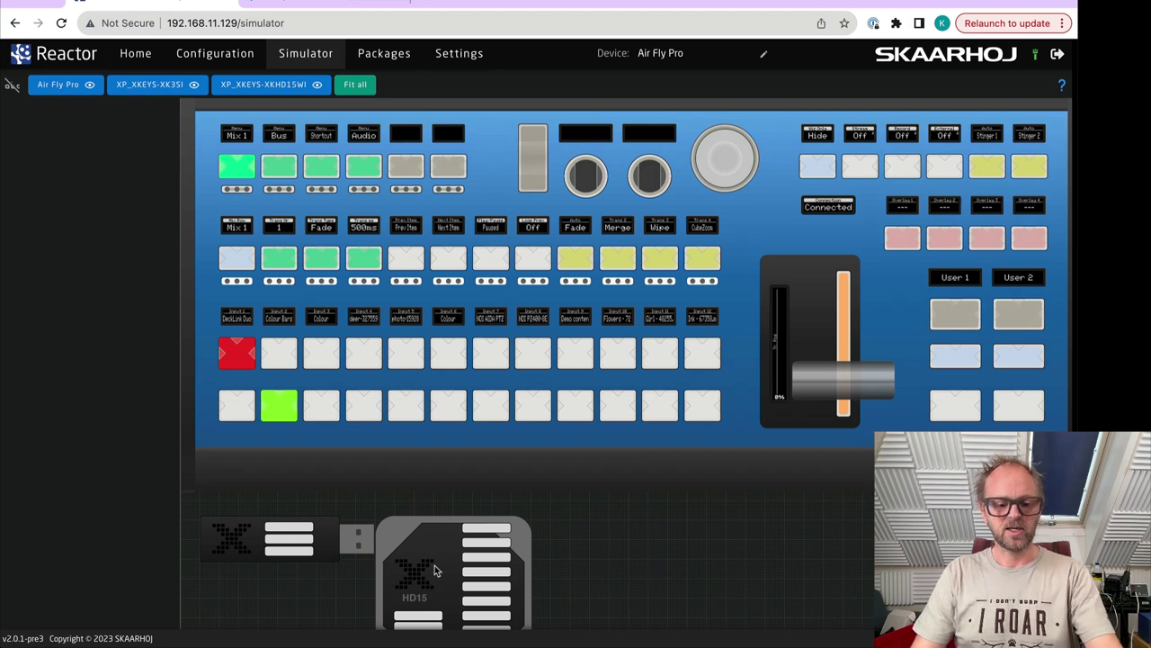
left_click_drag(434, 565, 433, 443)
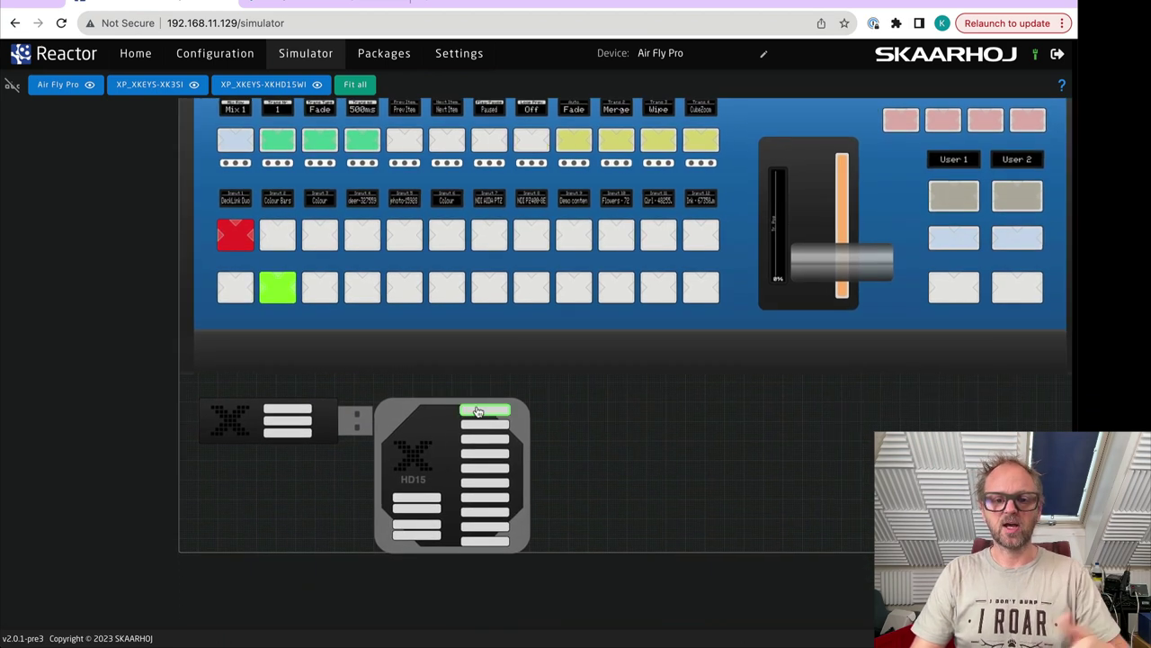
left_click(216, 56)
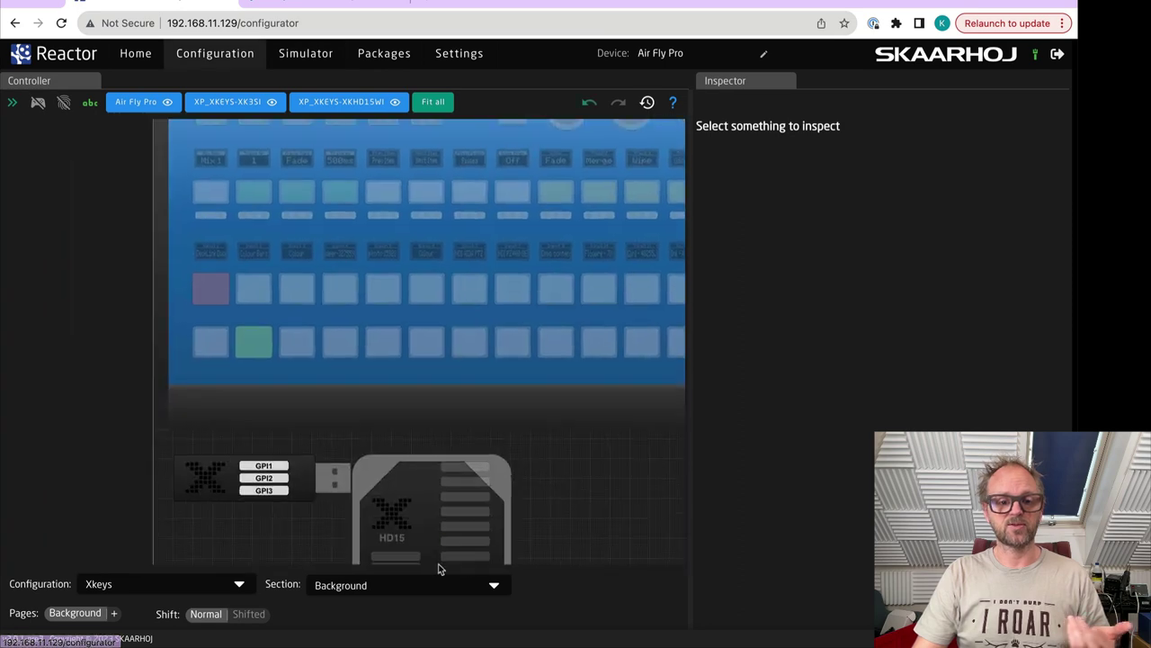
- Create a custom configuration named 'HD15' for the XKHD15WI panel and open the configurator
left_click(136, 53)
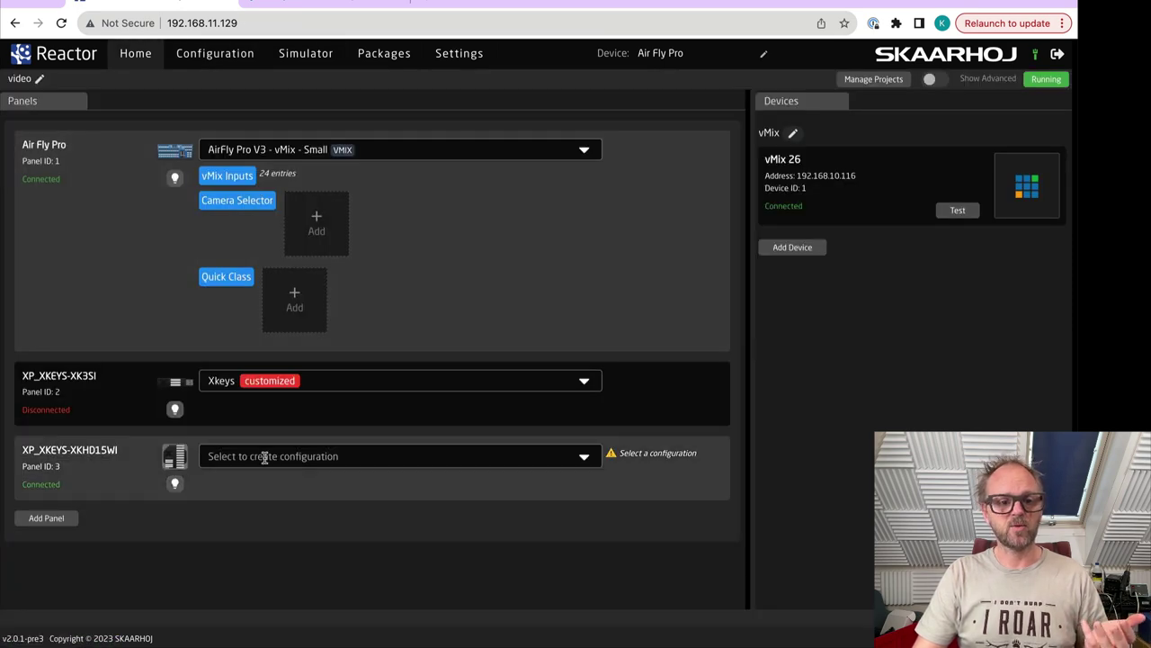
left_click(292, 459)
left_click(286, 483)
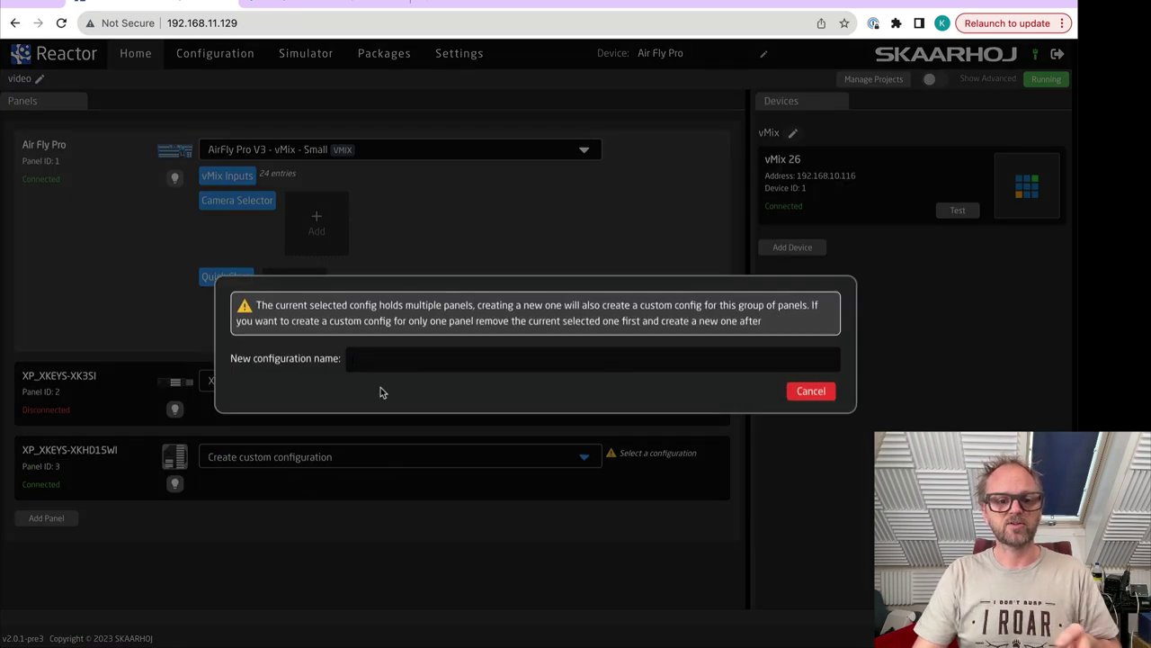
type("HD15")
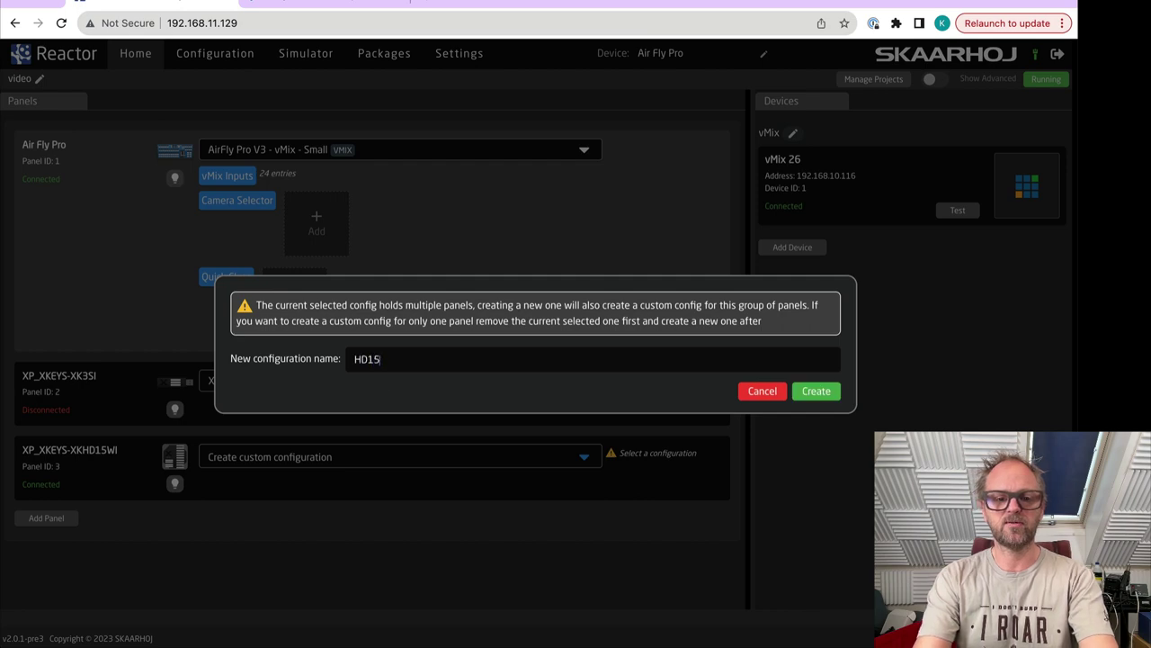
key("Return")
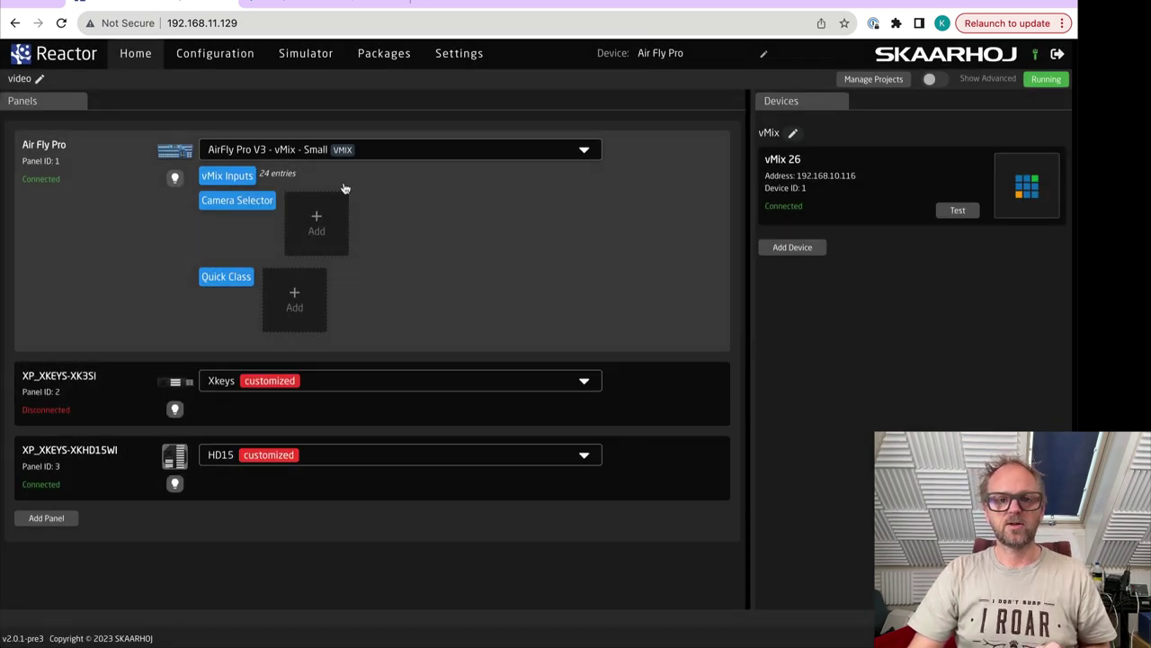
left_click(225, 51)
- Select the HD15 configuration and zoom out to show Input1–Input10 and Port6/Port7
scroll(390, 553, "down", 5)
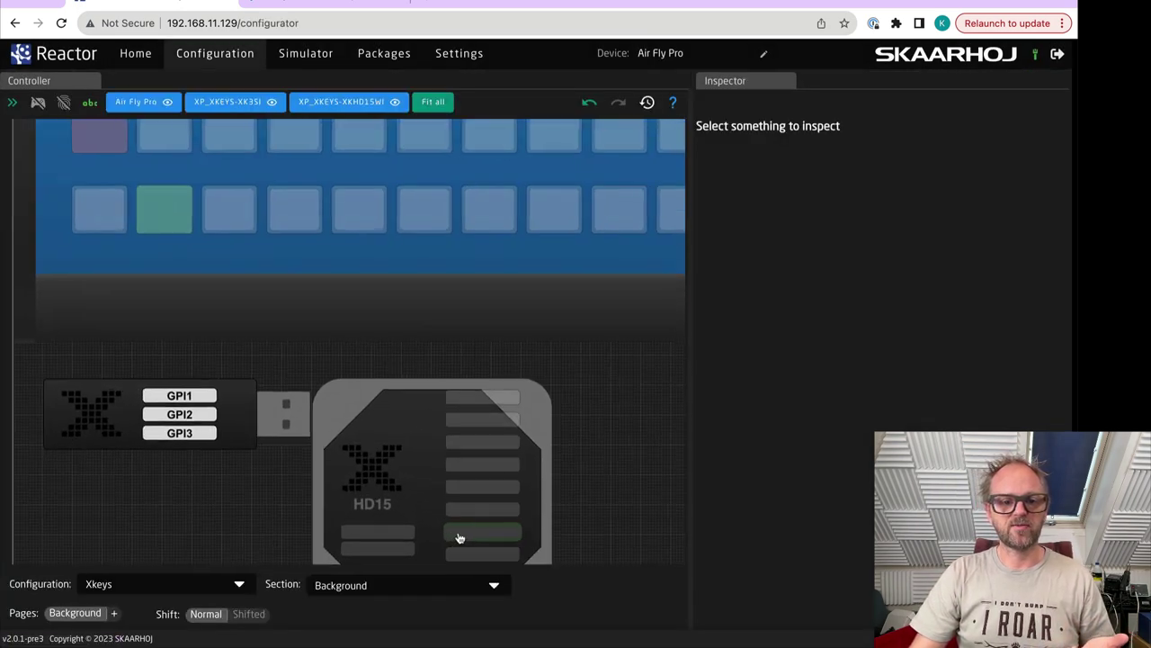
left_click(159, 585)
left_click(126, 618)
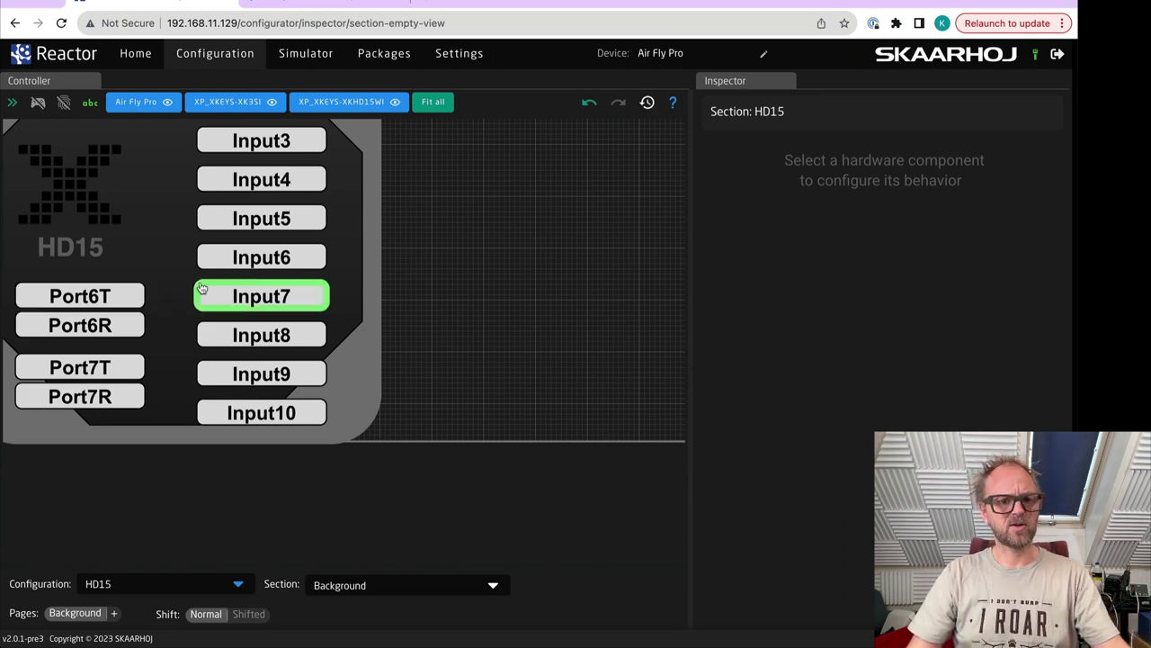
scroll(202, 291, "down", 3)
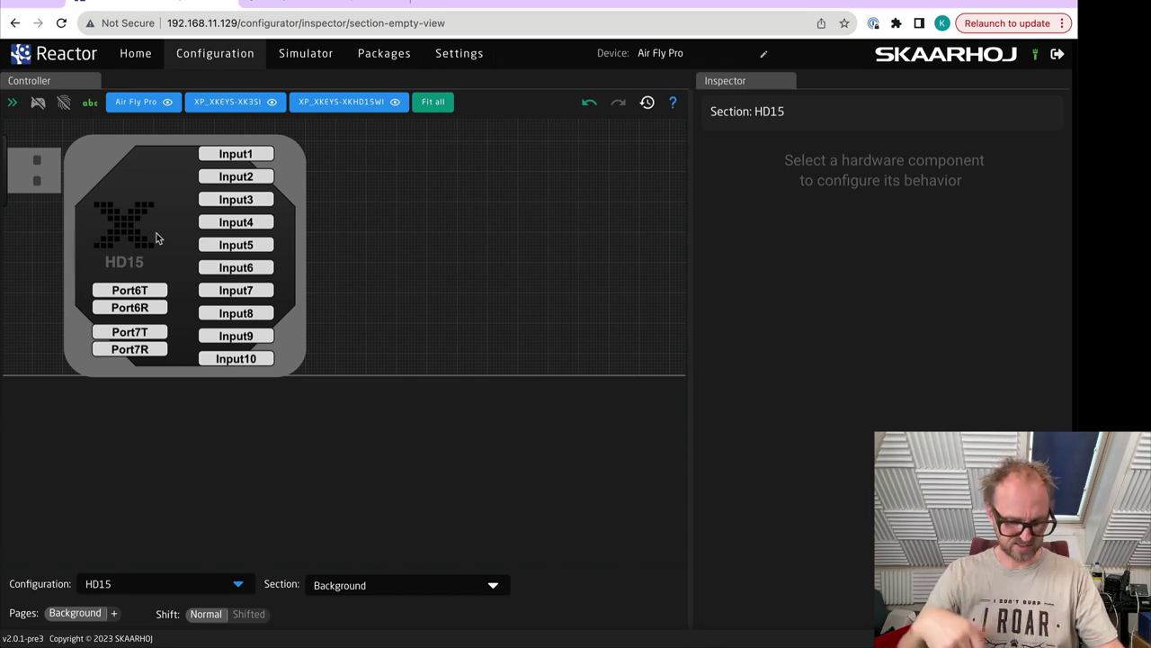
- Assign Port6T the vMix 26 Other > Cut behavior with Mix Row 1
left_click(126, 292)
left_click(716, 217)
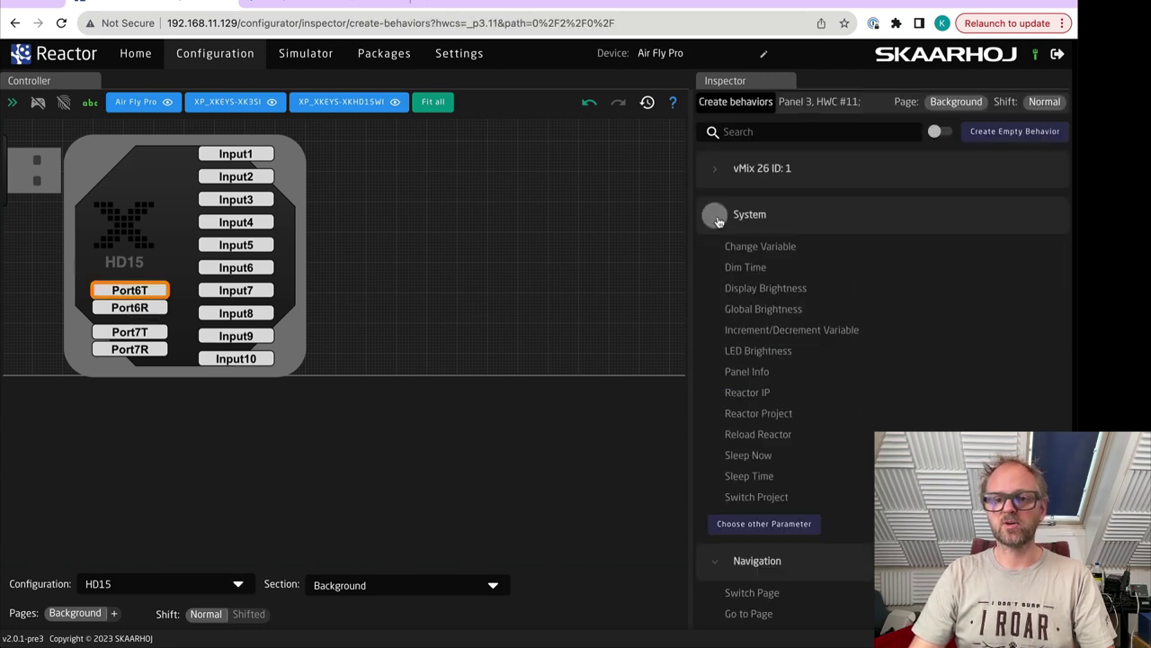
left_click(716, 217)
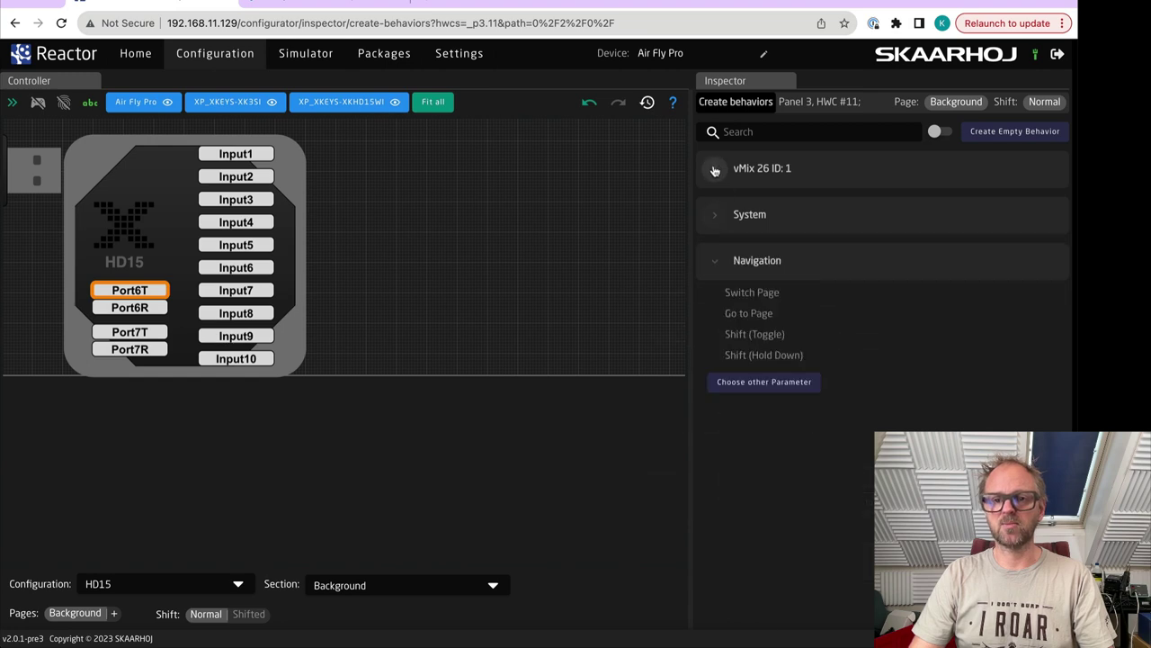
left_click(715, 169)
left_click(716, 320)
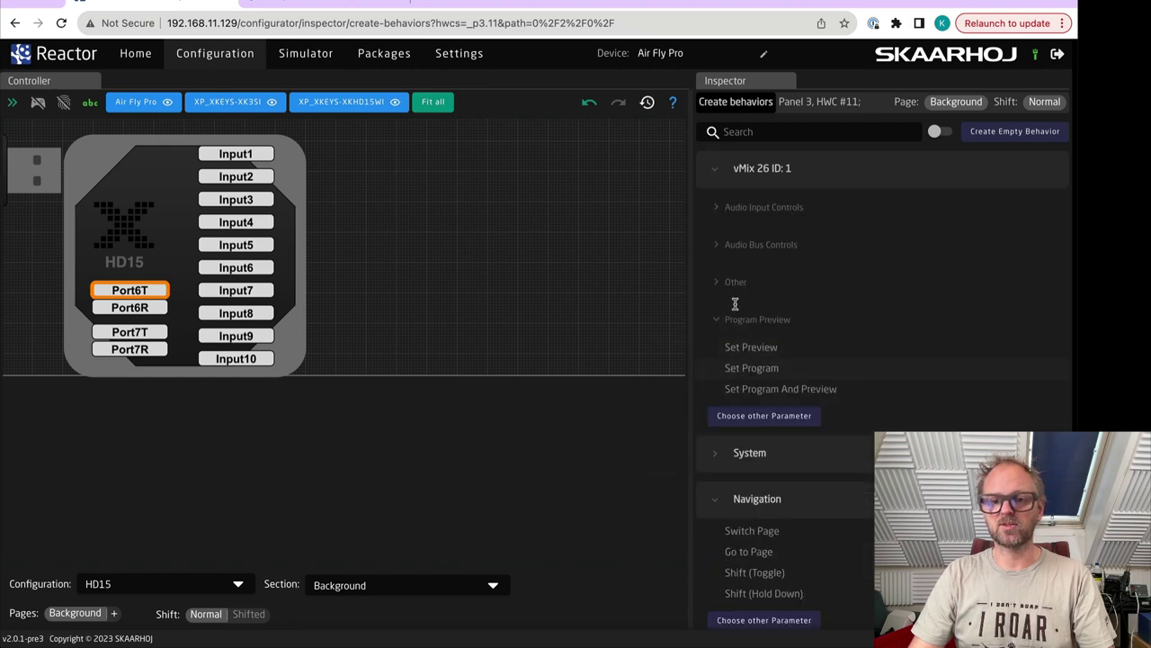
left_click(724, 281)
left_click(745, 310)
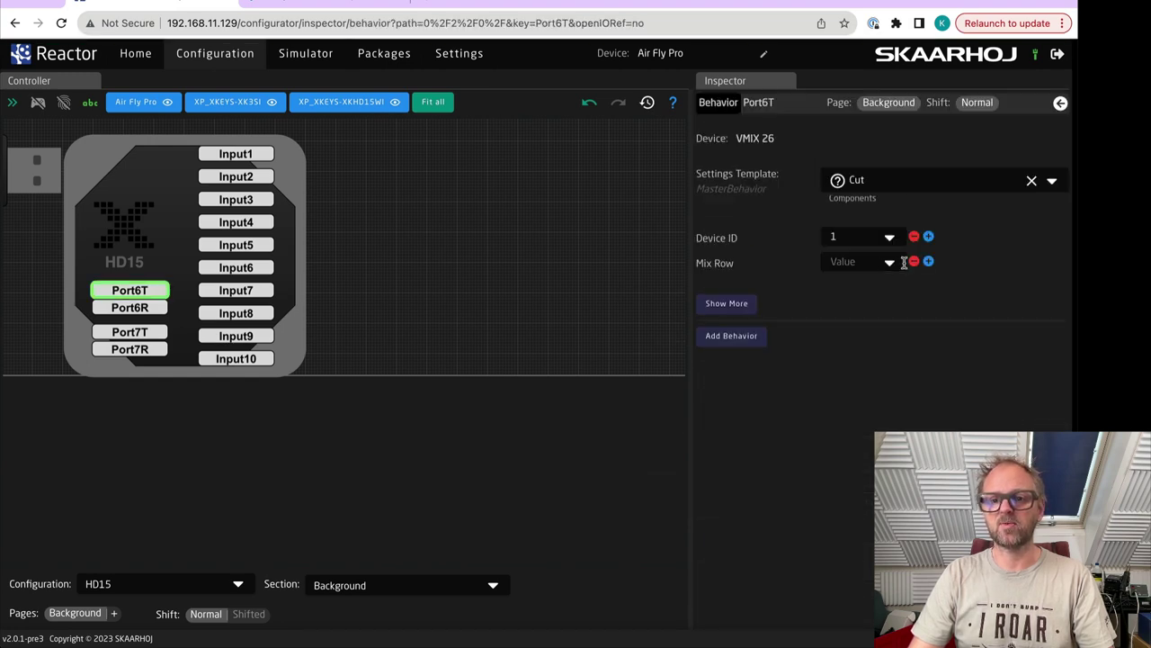
left_click(864, 262)
left_click(850, 286)
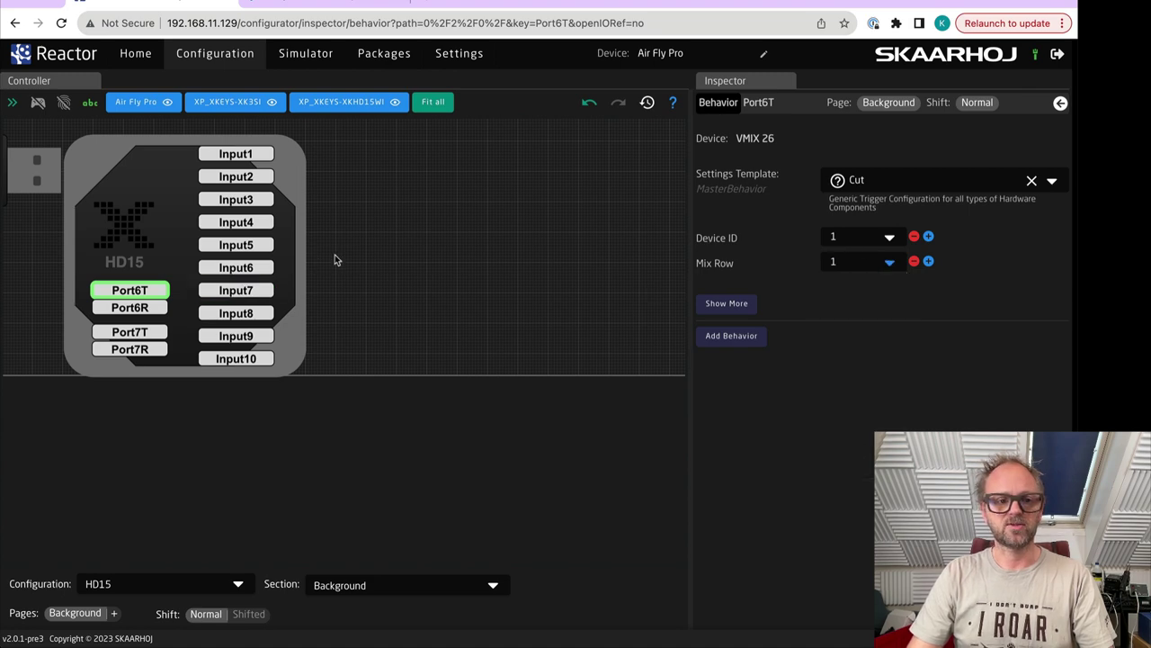
- Reposition the canvas to show the keypad and HD15, then reselect Port6T
left_click_drag(344, 249, 655, 522)
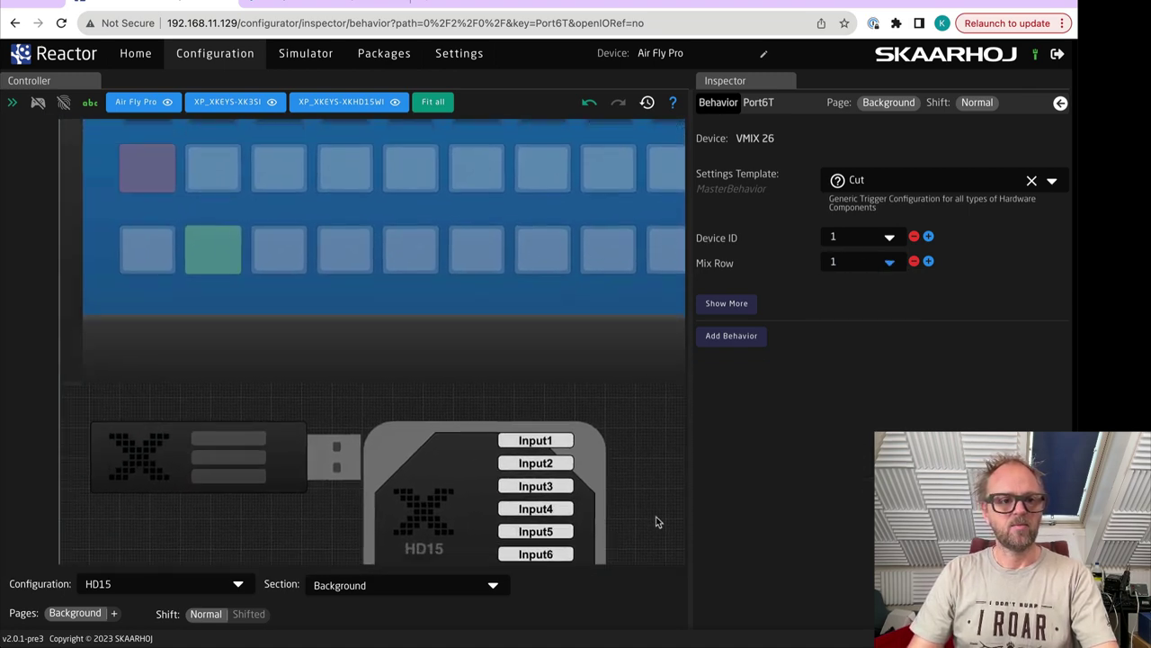
left_click_drag(636, 465, 666, 405)
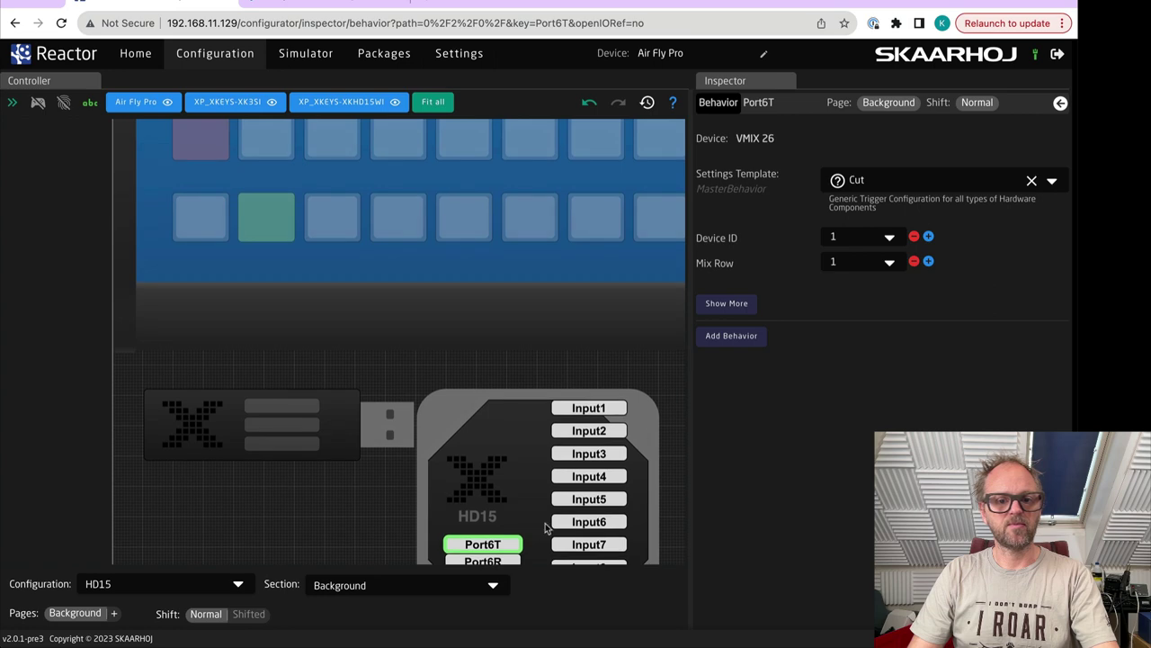
left_click(483, 546)
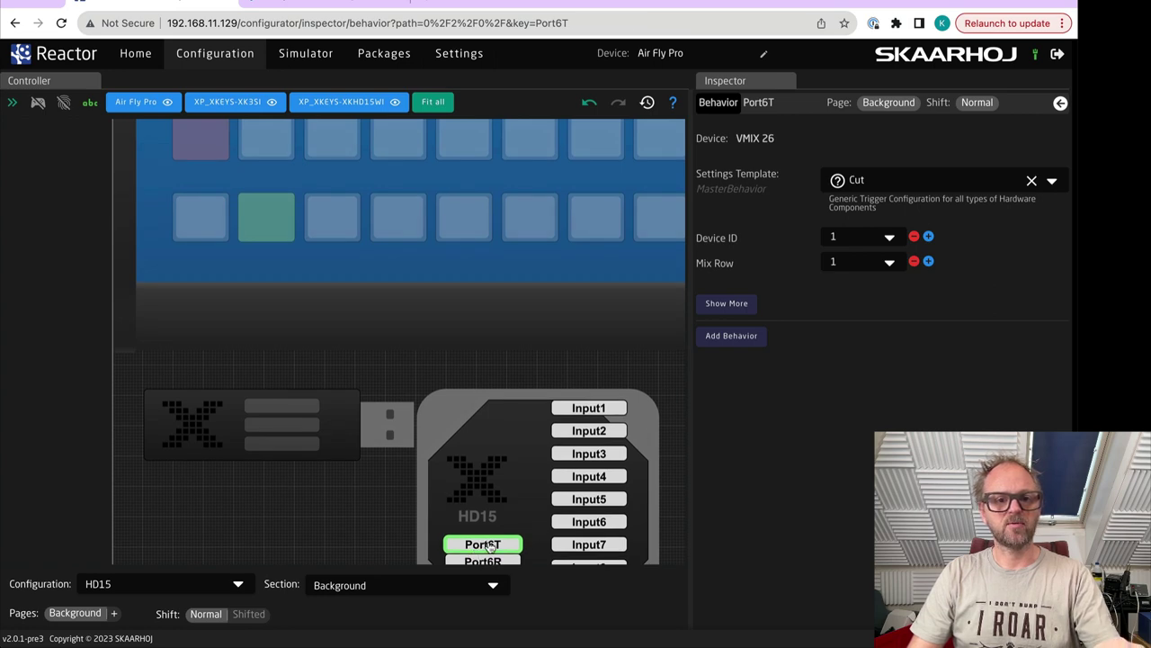
- In the Simulator, fire Port6T three times, swapping Colour Bars and DeckLink Duo between program and preview
left_click(306, 53)
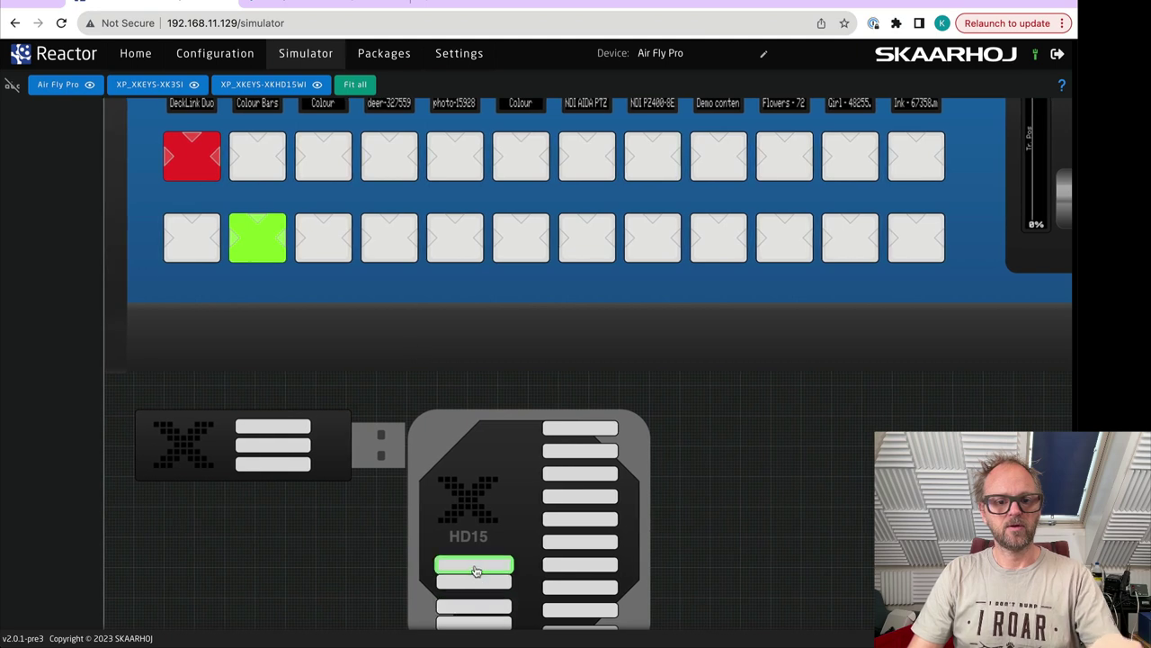
left_click(476, 571)
left_click(477, 571)
left_click(476, 571)
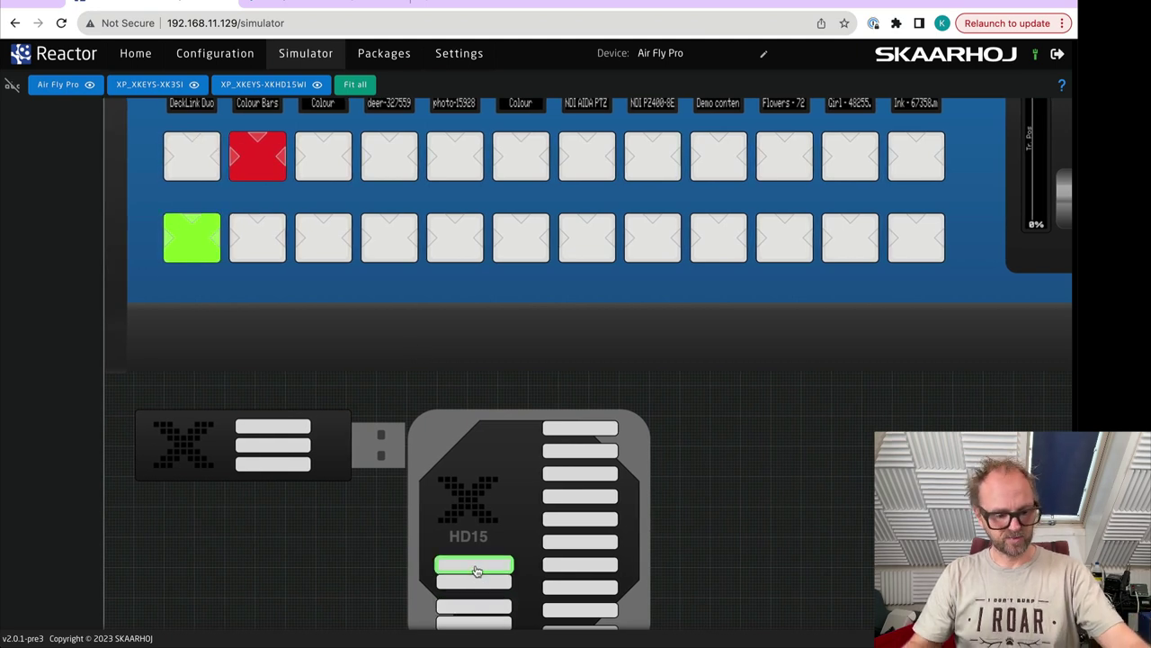